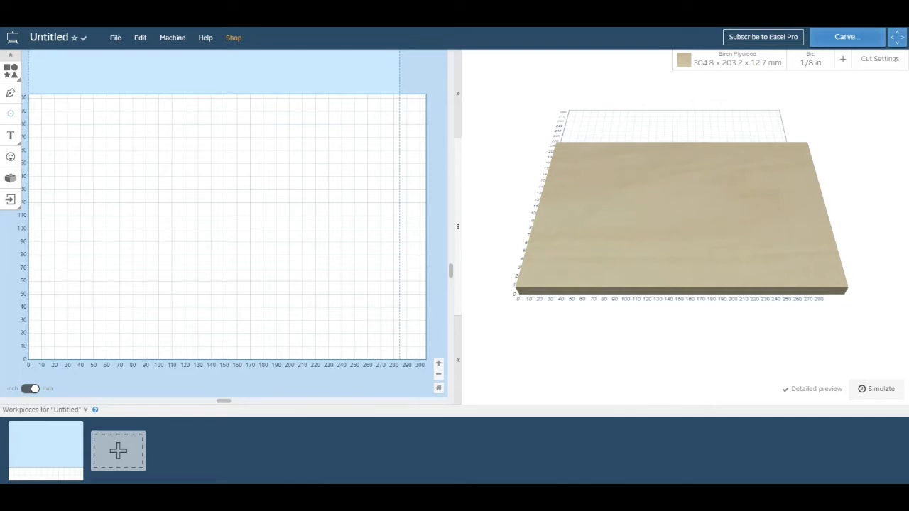
Step: Change the workpiece material from Birch Plywood to Cast Acrylic
{"action": "left_click", "coordinate": [730, 59]}
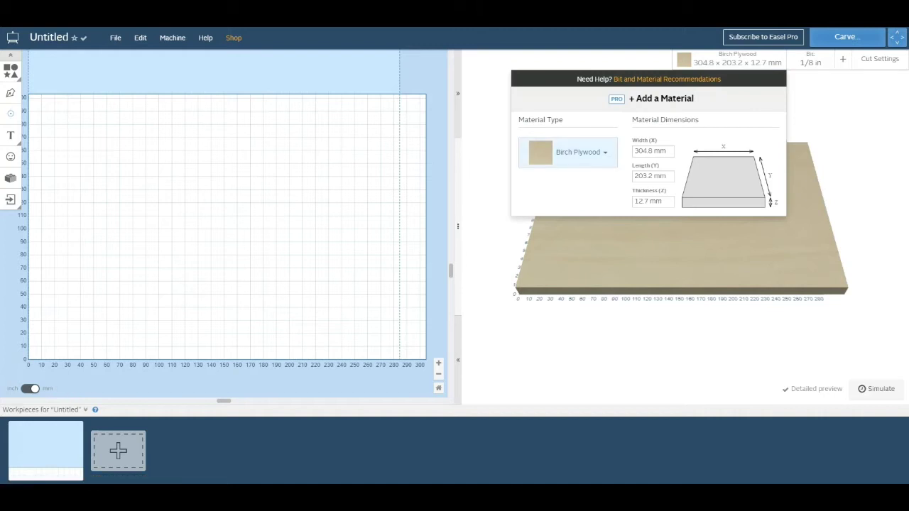
{"action": "left_click", "coordinate": [580, 153]}
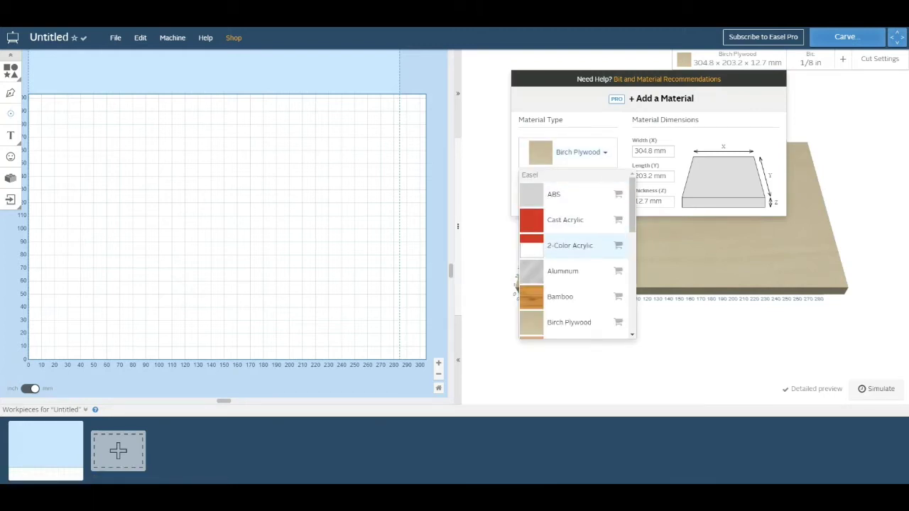
{"action": "left_click", "coordinate": [568, 220]}
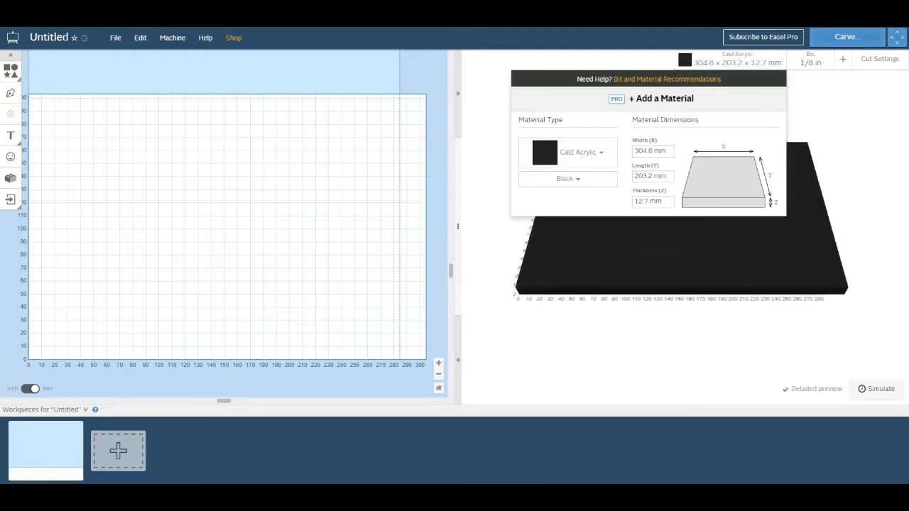
Step: Set the acrylic workpiece to 100 mm wide, 100 mm long and 3 mm thick, and choose Black as its colour
{"action": "left_click_drag", "start_coordinate": [668, 151], "coordinate": [611, 152]}
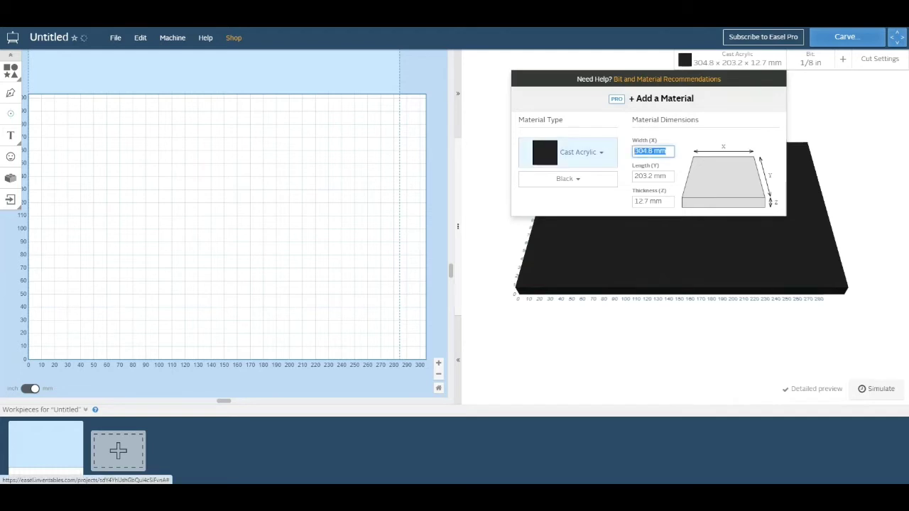
{"action": "type", "text": "100"}
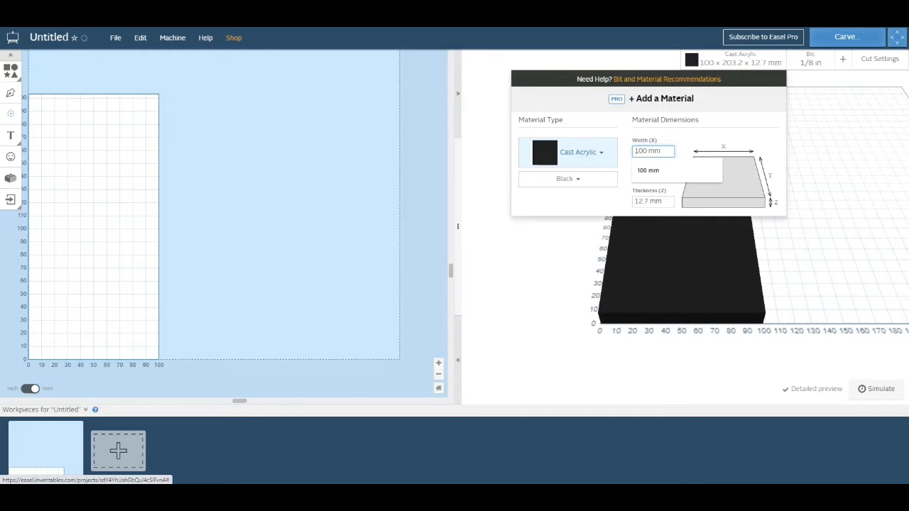
{"action": "left_click", "coordinate": [584, 201]}
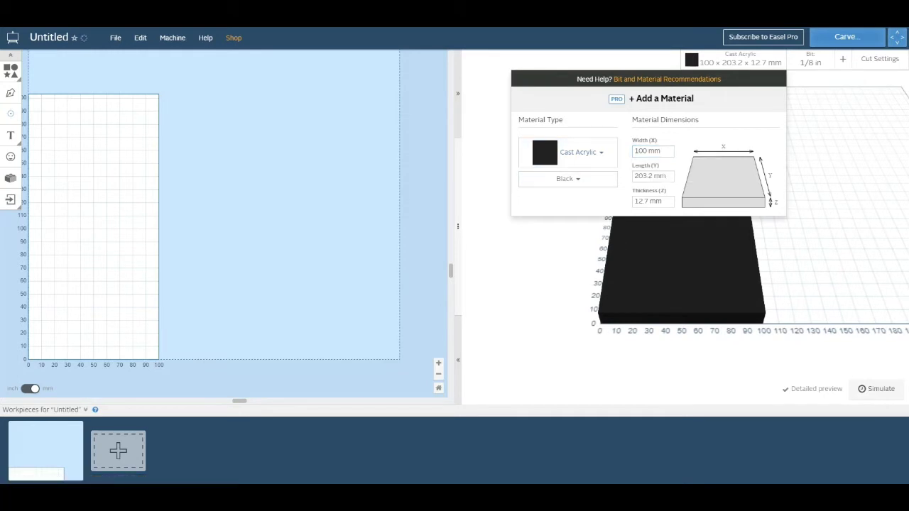
{"action": "left_click", "coordinate": [653, 177]}
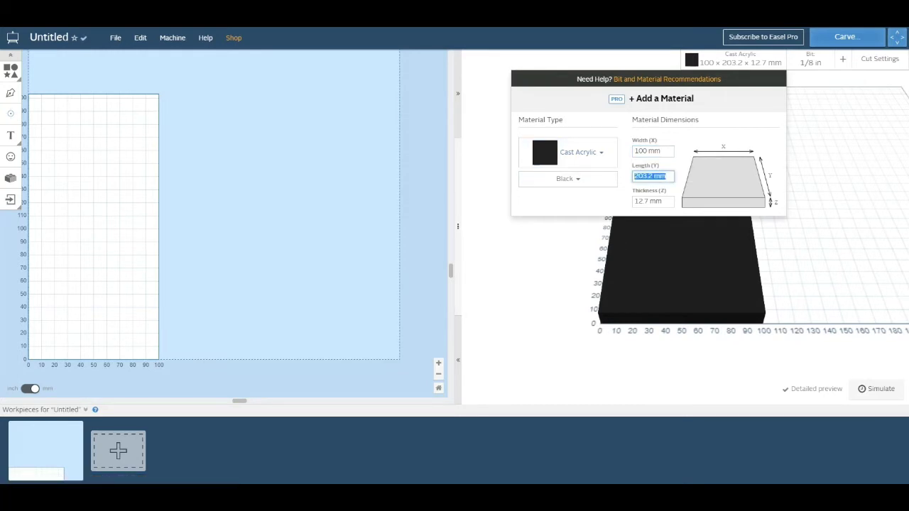
{"action": "type", "text": "100"}
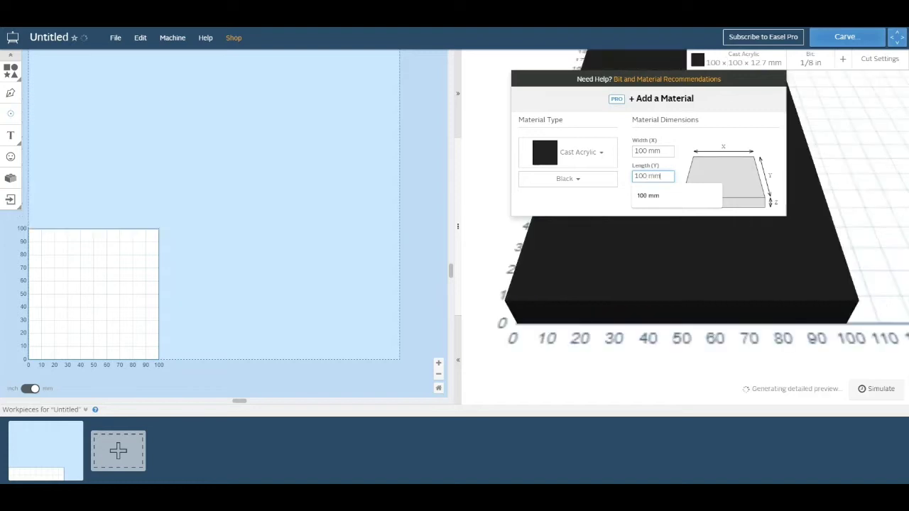
{"action": "key", "text": "Return"}
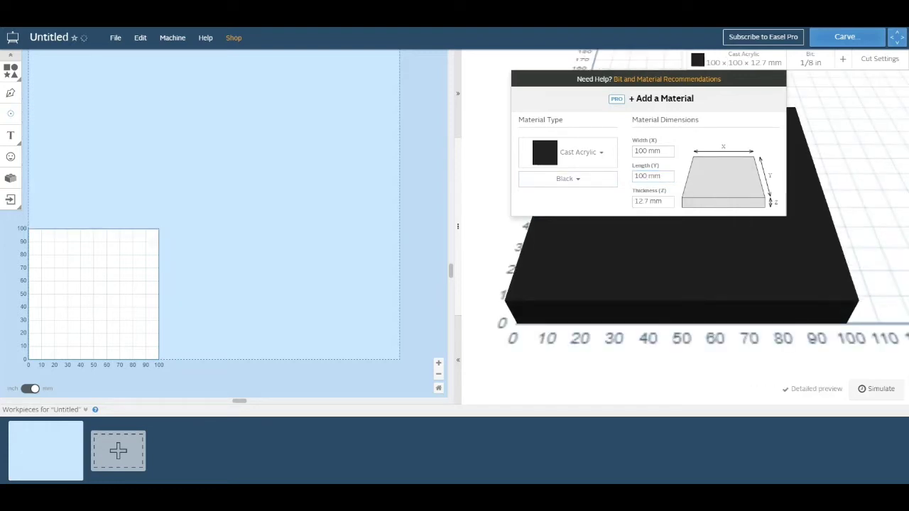
{"action": "left_click", "coordinate": [653, 202]}
{"action": "type", "text": "3"}
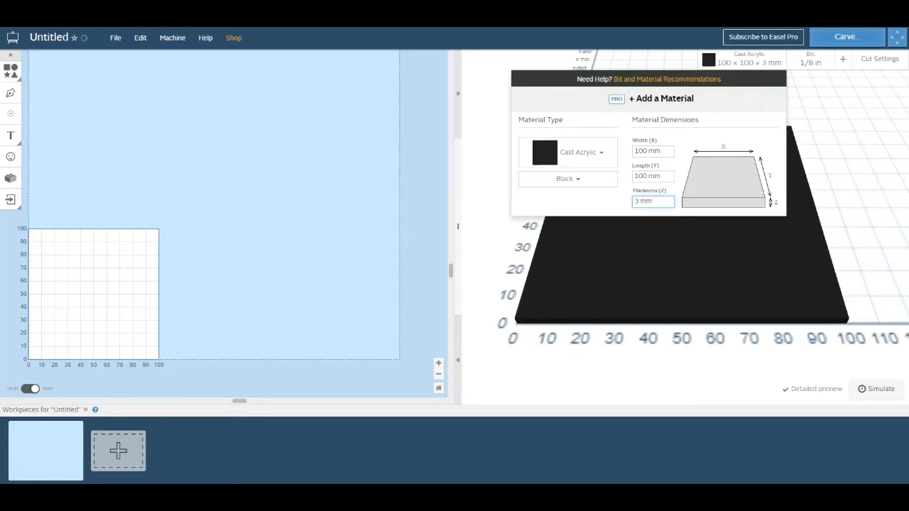
{"action": "left_click", "coordinate": [567, 179]}
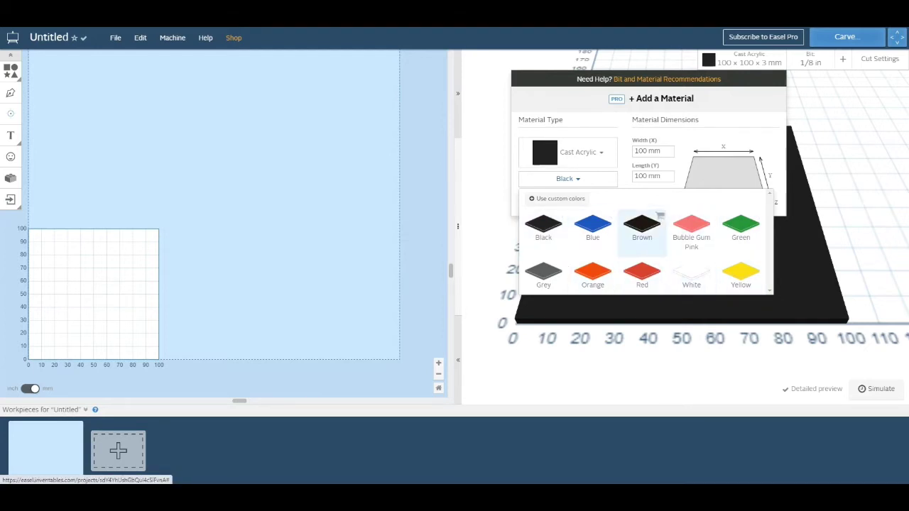
{"action": "left_click", "coordinate": [544, 226]}
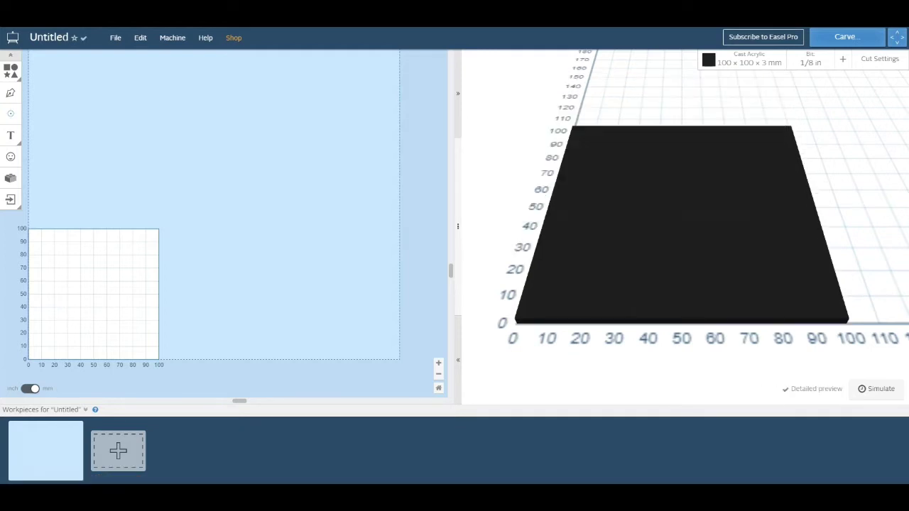
Step: Add a text object in the Bangers font to the workpiece and set its cut depth to 1 mm
{"action": "left_click", "coordinate": [11, 135]}
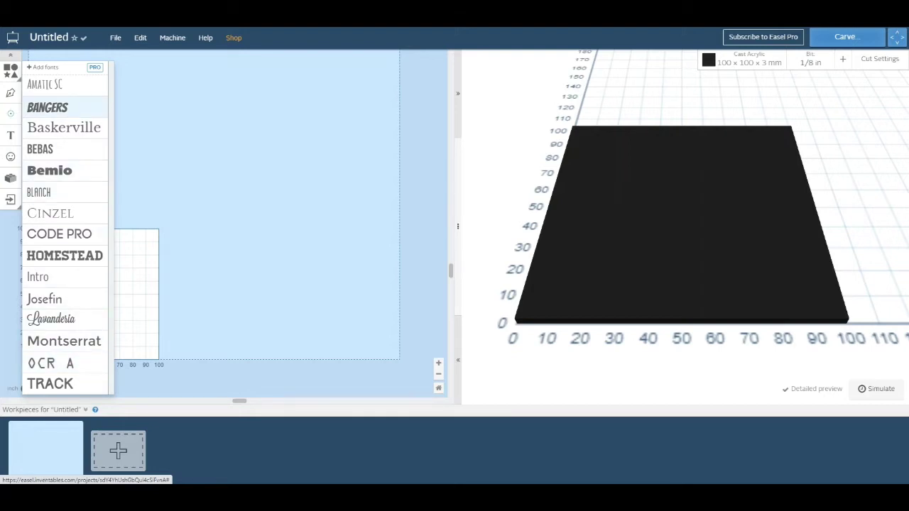
{"action": "left_click", "coordinate": [48, 107]}
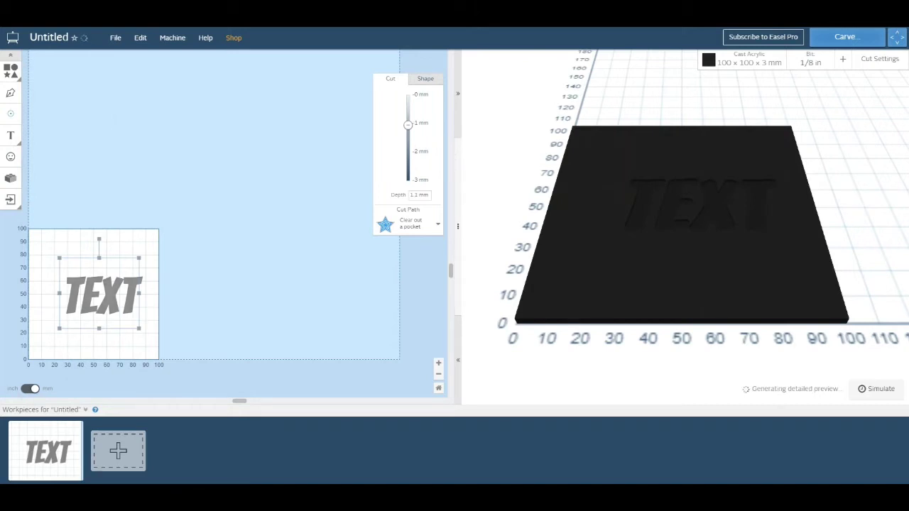
{"action": "left_click_drag", "start_coordinate": [408, 129], "coordinate": [407, 123]}
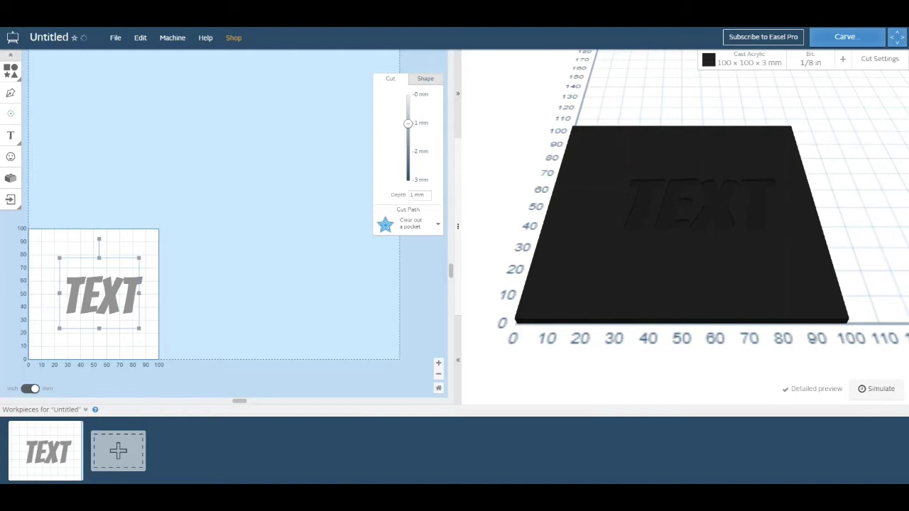
Step: Replace the placeholder wording of the text object with "10TRONICS"
{"action": "double_click", "coordinate": [81, 296]}
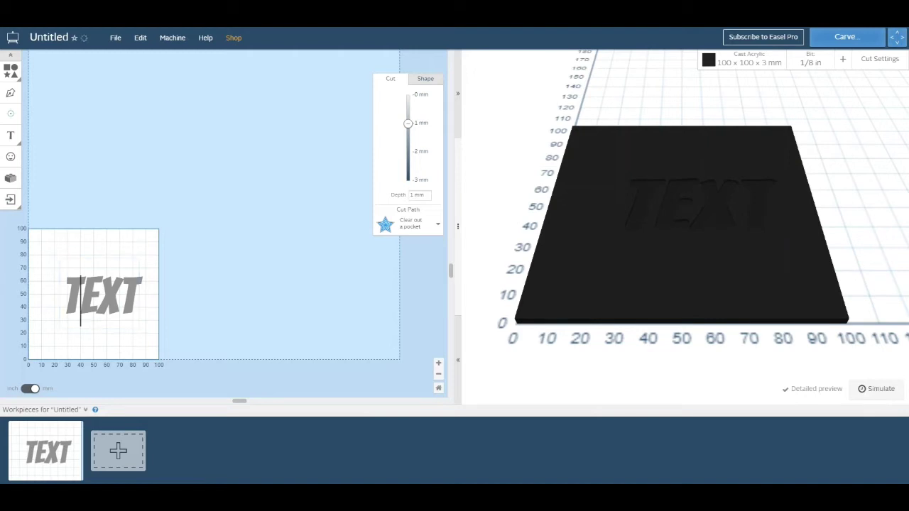
{"action": "key", "text": "Delete"}
{"action": "key", "text": "Delete"}
{"action": "key", "text": "Delete"}
{"action": "key", "text": "BackSpace"}
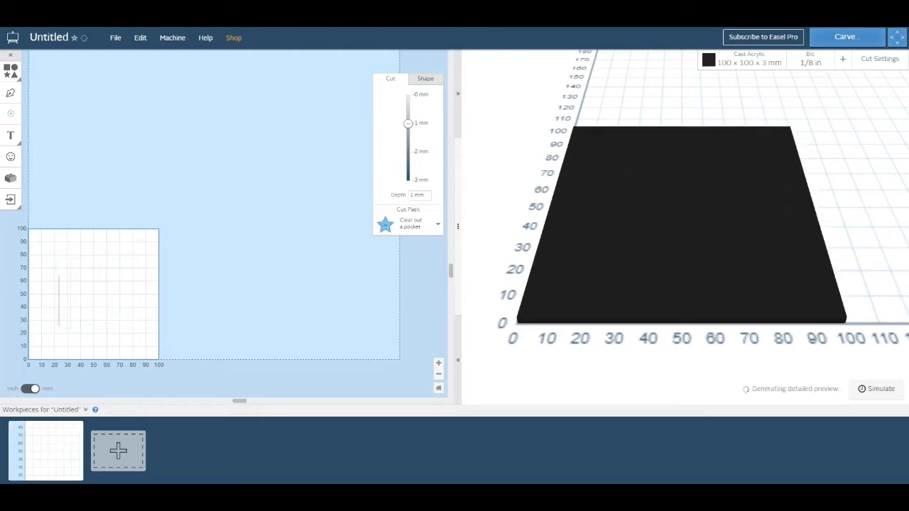
{"action": "type", "text": "10TR"}
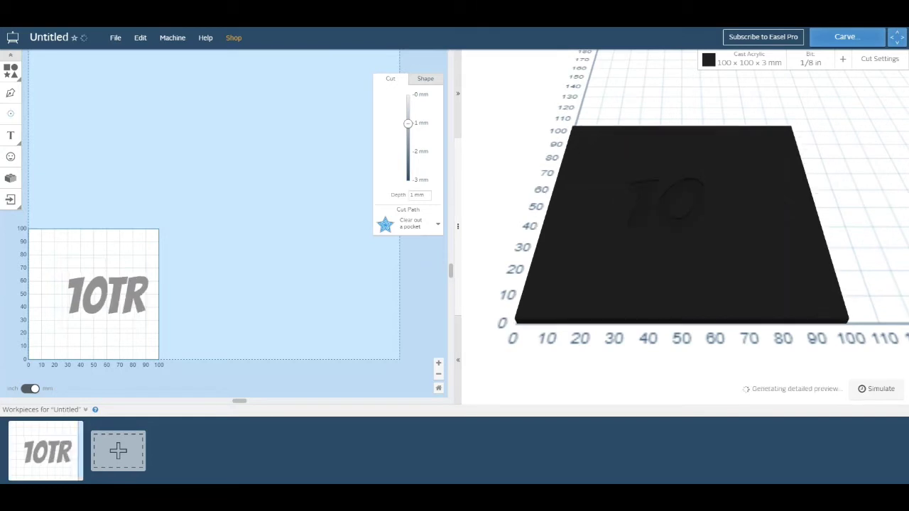
{"action": "type", "text": "ONICS"}
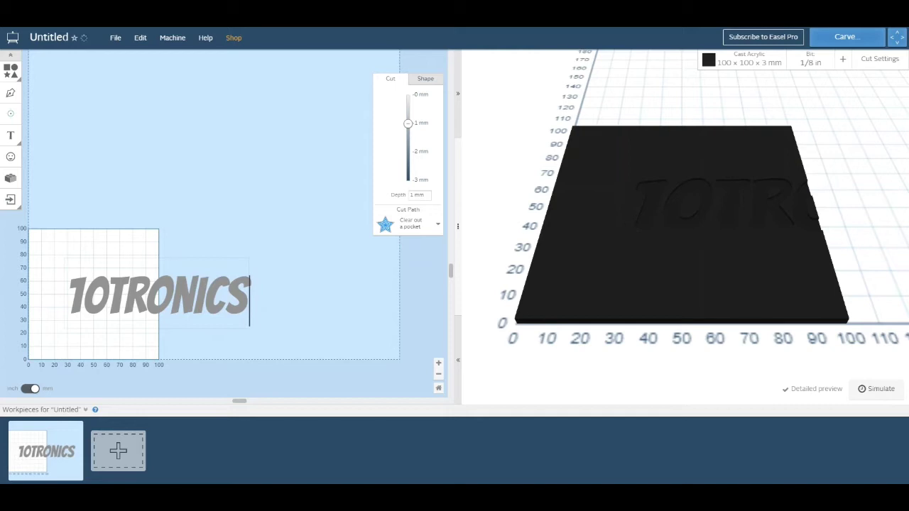
{"action": "key", "text": "Escape"}
Step: Scale the 10TRONICS text down to about 90 mm wide and place it within the workpiece near its lower edge
{"action": "left_click", "coordinate": [165, 295]}
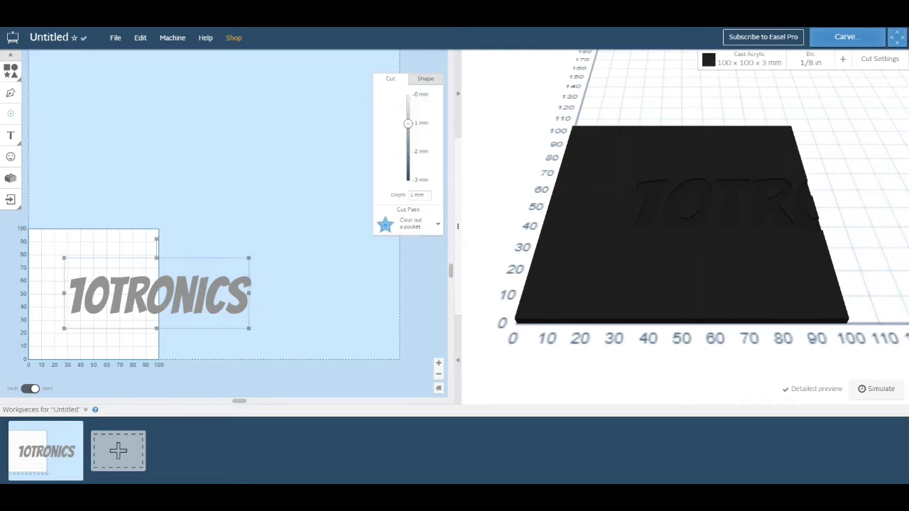
{"action": "left_click_drag", "start_coordinate": [160, 294], "coordinate": [125, 312]}
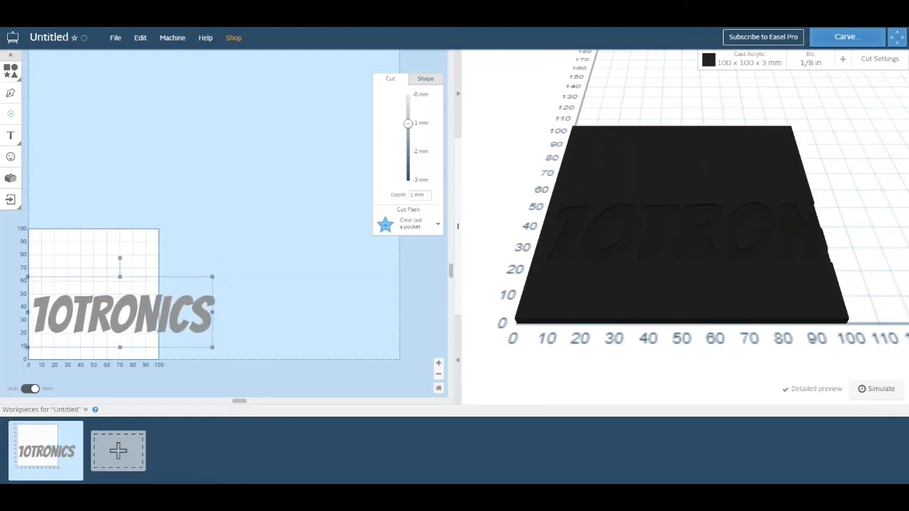
{"action": "left_click_drag", "start_coordinate": [213, 277], "coordinate": [148, 301]}
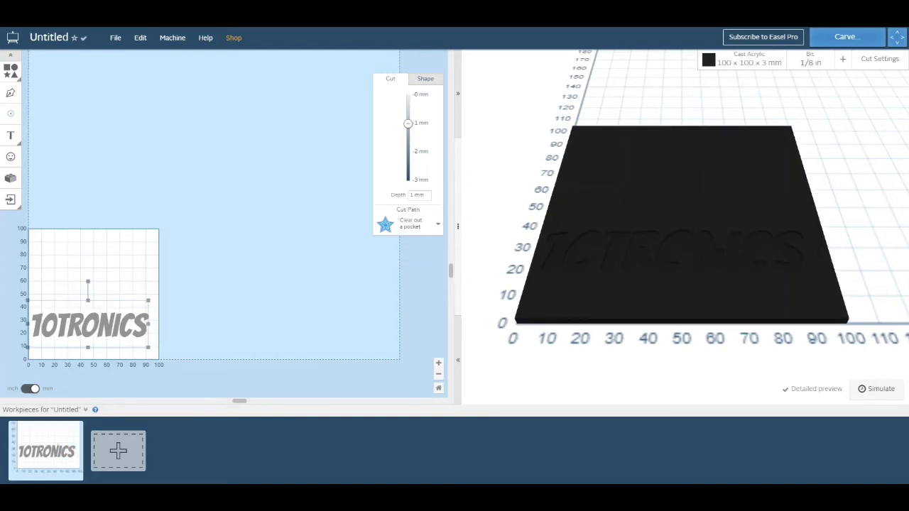
{"action": "left_click_drag", "start_coordinate": [102, 325], "coordinate": [107, 333]}
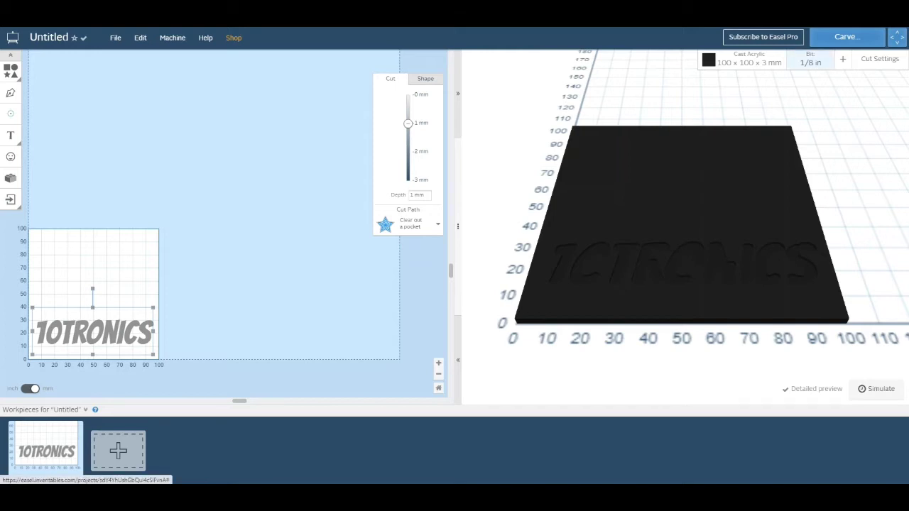
Step: Choose a custom end mill measured in millimetres, set its width to 3 mm, and dismiss the untested-settings caution
{"action": "left_click", "coordinate": [811, 62]}
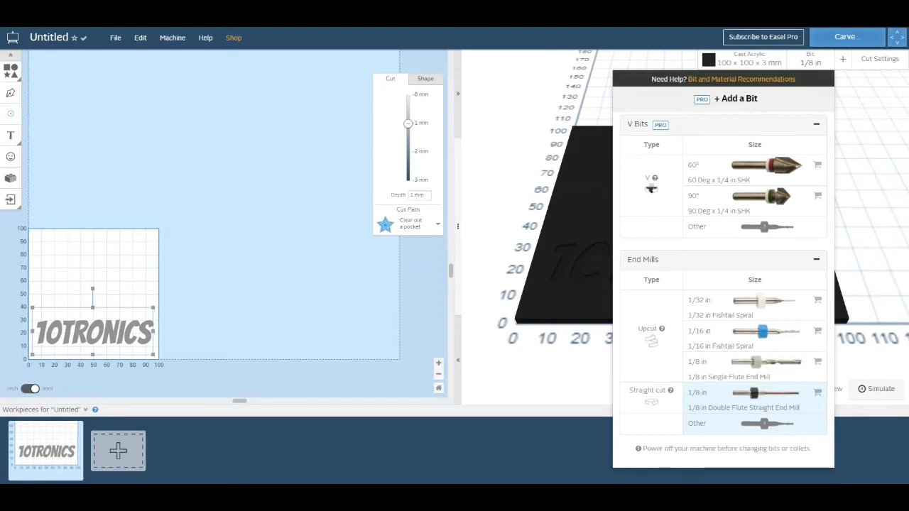
{"action": "left_click", "coordinate": [753, 424]}
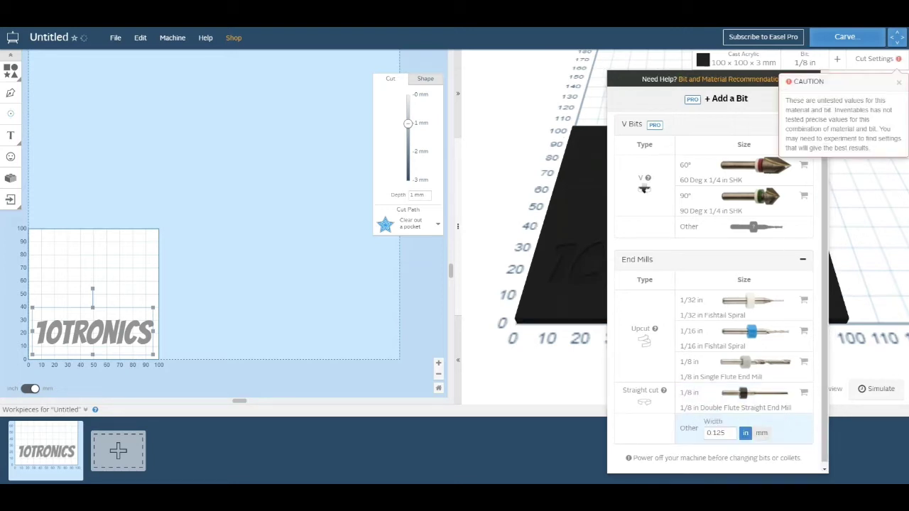
{"action": "left_click", "coordinate": [762, 434]}
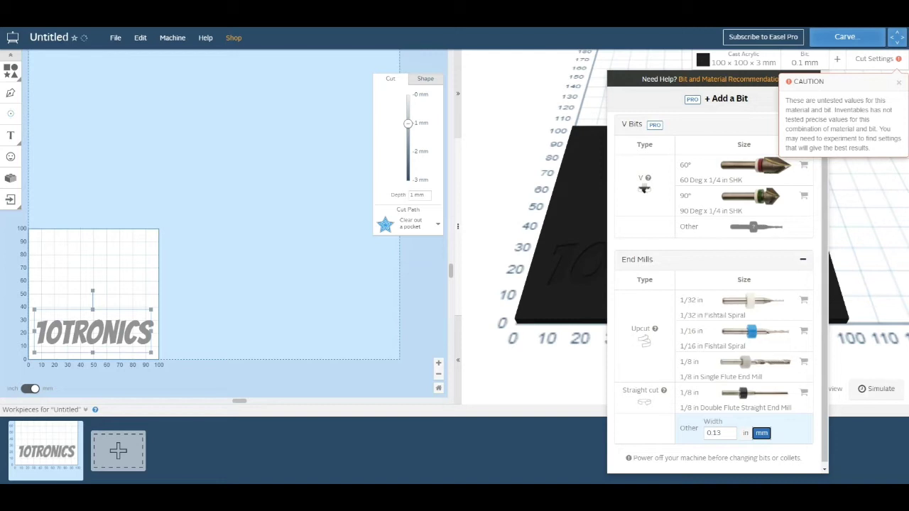
{"action": "left_click", "coordinate": [720, 432]}
{"action": "key", "text": "BackSpace"}
{"action": "key", "text": "BackSpace"}
{"action": "key", "text": "BackSpace"}
{"action": "key", "text": "BackSpace"}
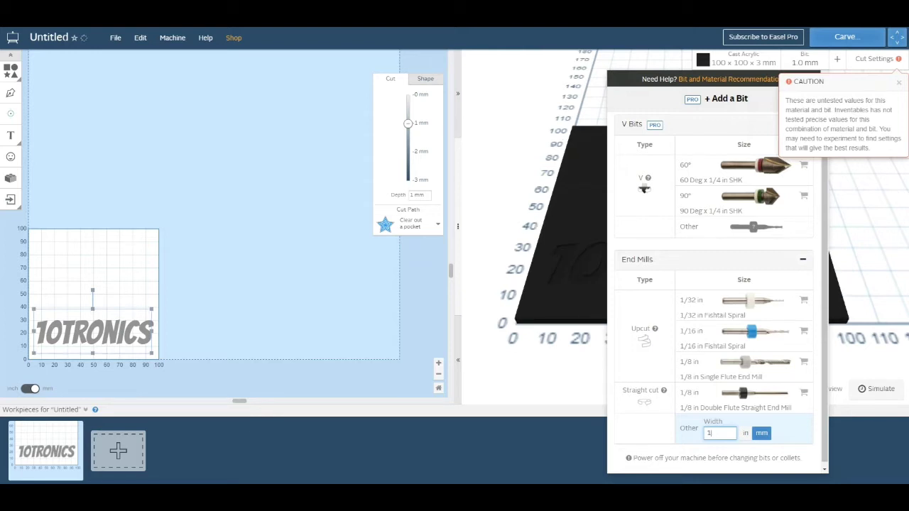
{"action": "type", "text": "3"}
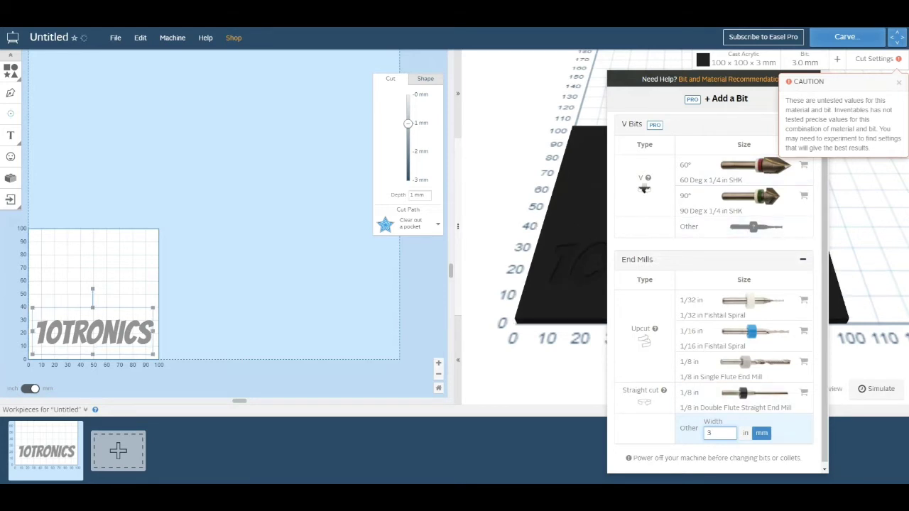
{"action": "left_click", "coordinate": [900, 82]}
{"action": "left_click", "coordinate": [899, 82]}
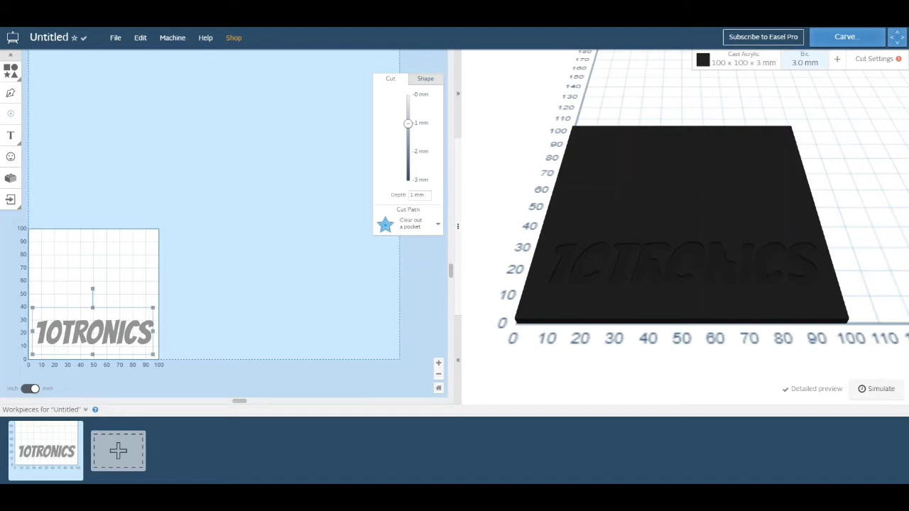
Step: Set the custom end mill's width to 2 mm
{"action": "left_click", "coordinate": [805, 60]}
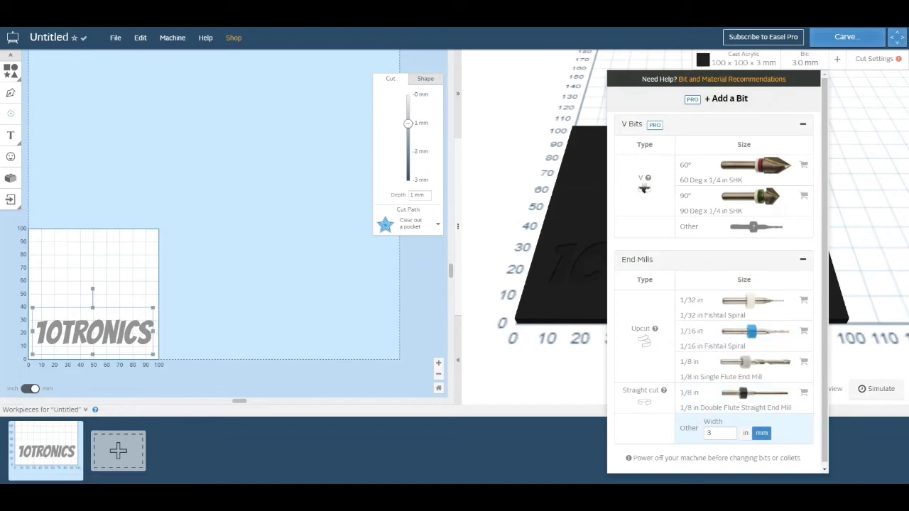
{"action": "left_click_drag", "start_coordinate": [719, 434], "coordinate": [706, 433]}
{"action": "type", "text": "2"}
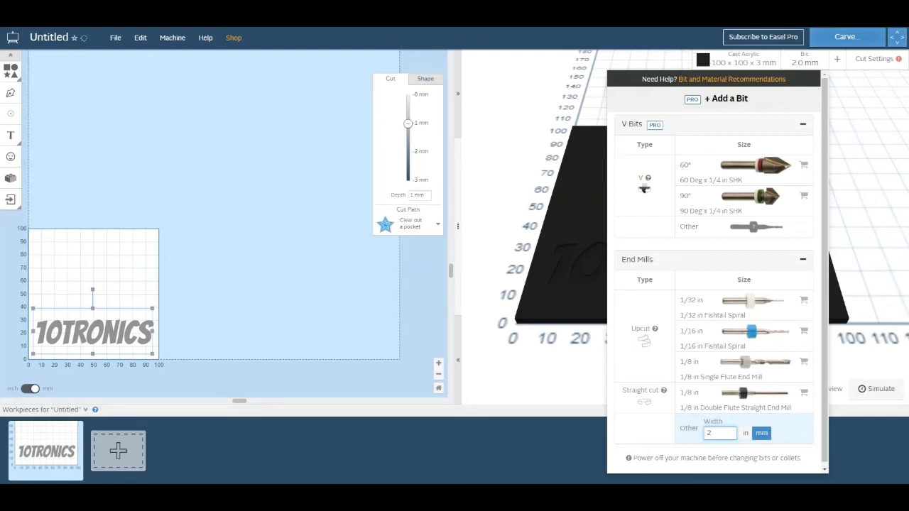
{"action": "key", "text": "Return"}
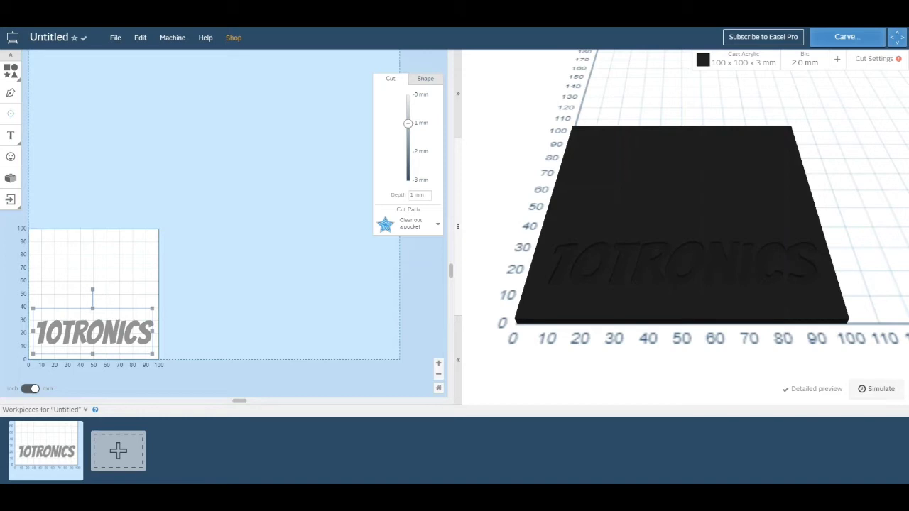
Step: Simulate the carving of the 10TRONICS text and play the toolpath at 2x speed
{"action": "left_click", "coordinate": [877, 389]}
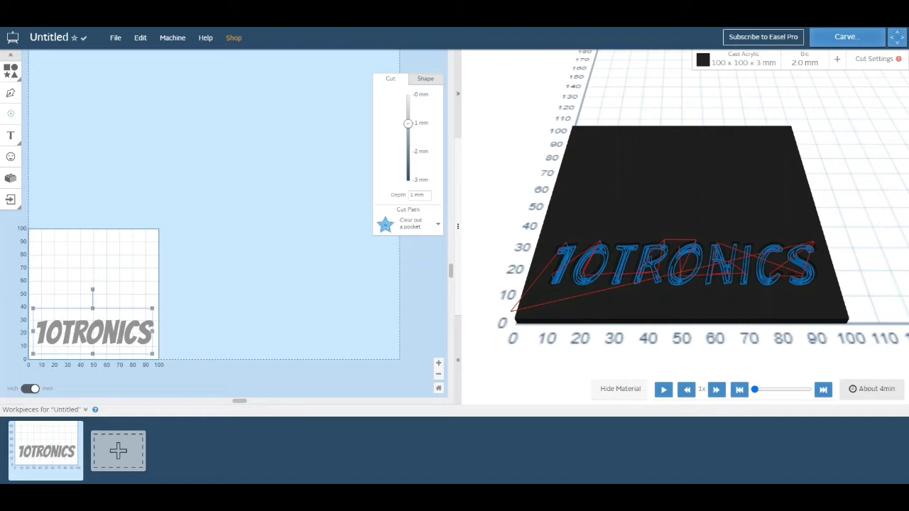
{"action": "left_click", "coordinate": [663, 388]}
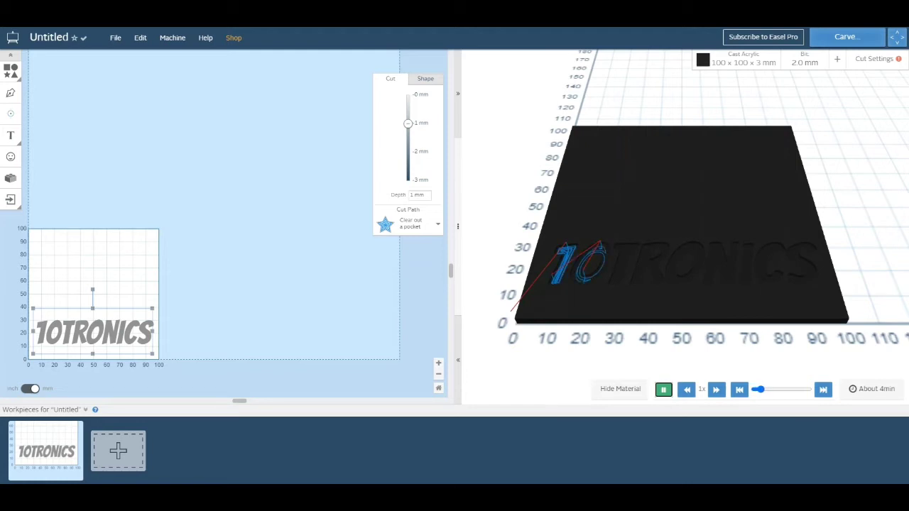
{"action": "left_click", "coordinate": [717, 390]}
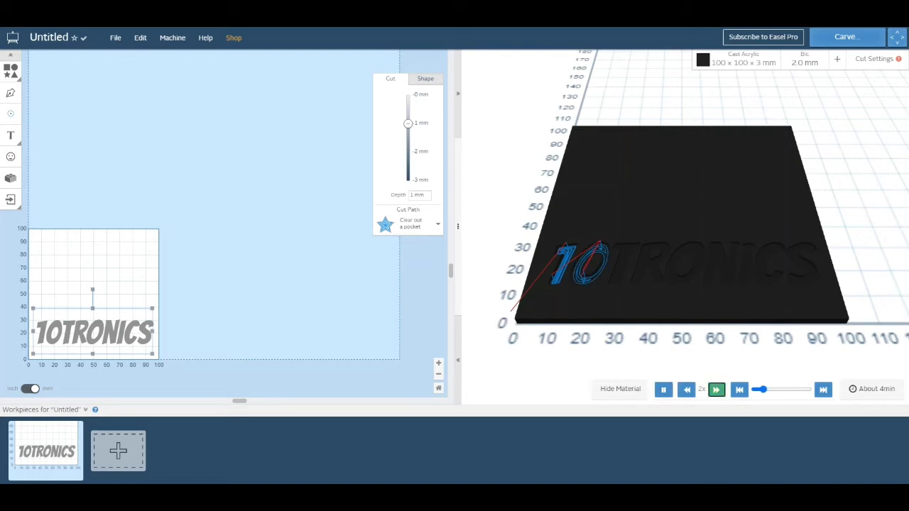
Step: Speed up the toolpath simulation playback to 32x
{"action": "left_click", "coordinate": [717, 390]}
{"action": "left_click", "coordinate": [717, 390]}
{"action": "left_click", "coordinate": [717, 390]}
{"action": "left_click", "coordinate": [717, 390]}
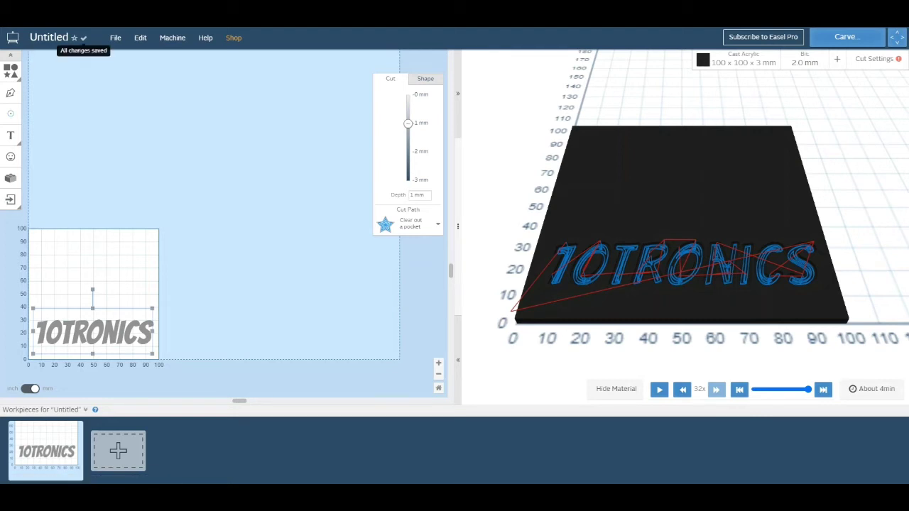
Step: Rename the untitled project as 10tronics
{"action": "left_click", "coordinate": [49, 37]}
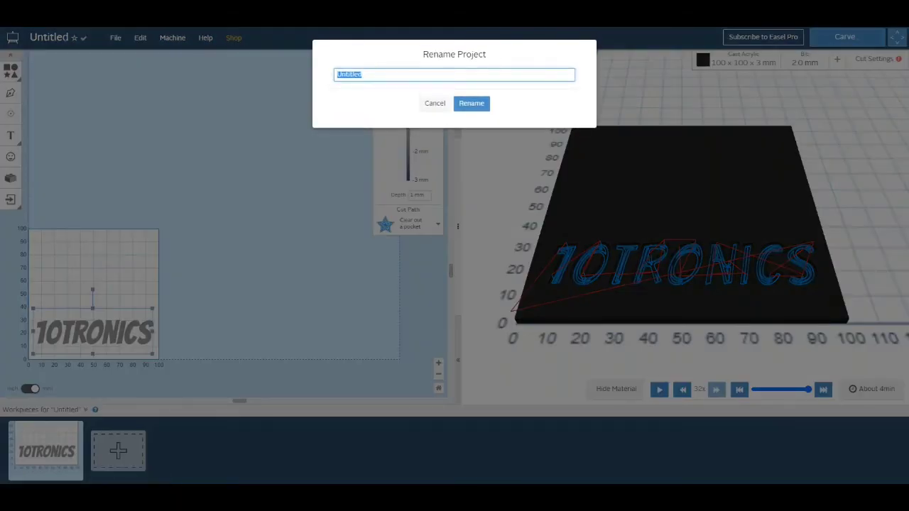
{"action": "type", "text": "10tronics"}
{"action": "key", "text": "Return"}
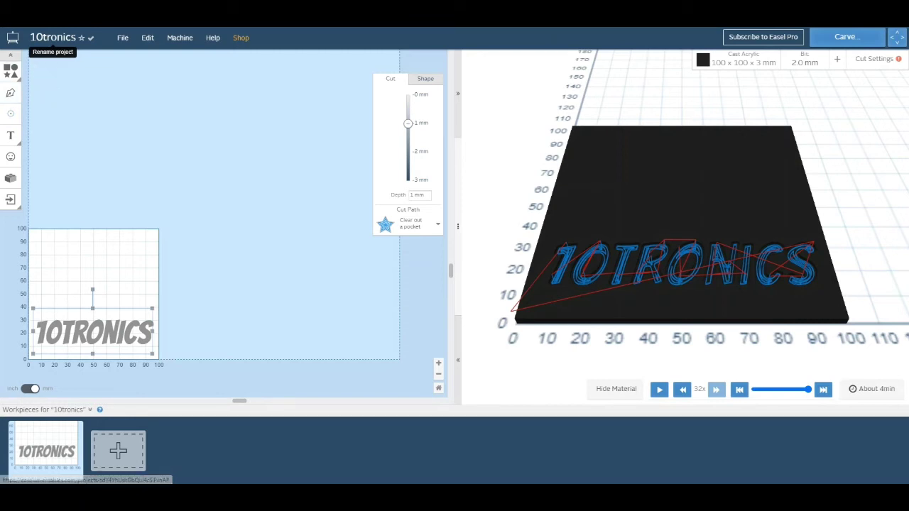
{"action": "left_click", "coordinate": [10, 55]}
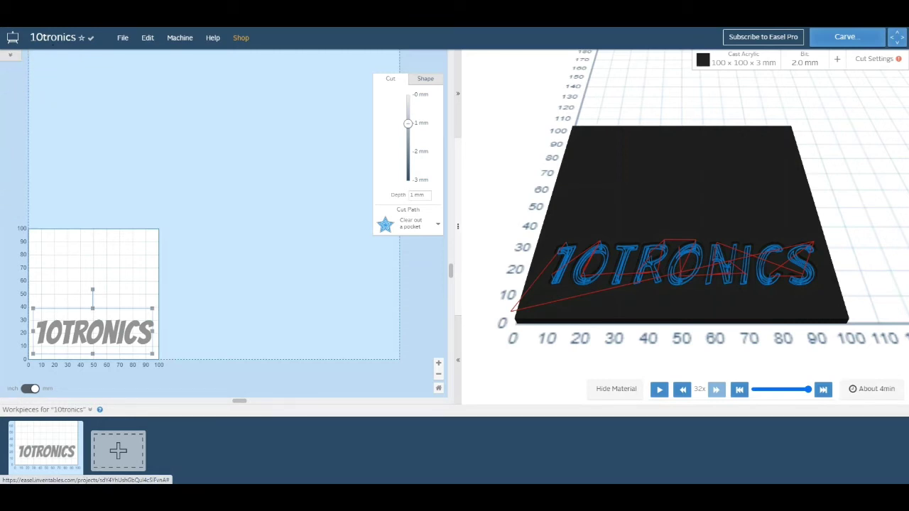
{"action": "left_click", "coordinate": [11, 56]}
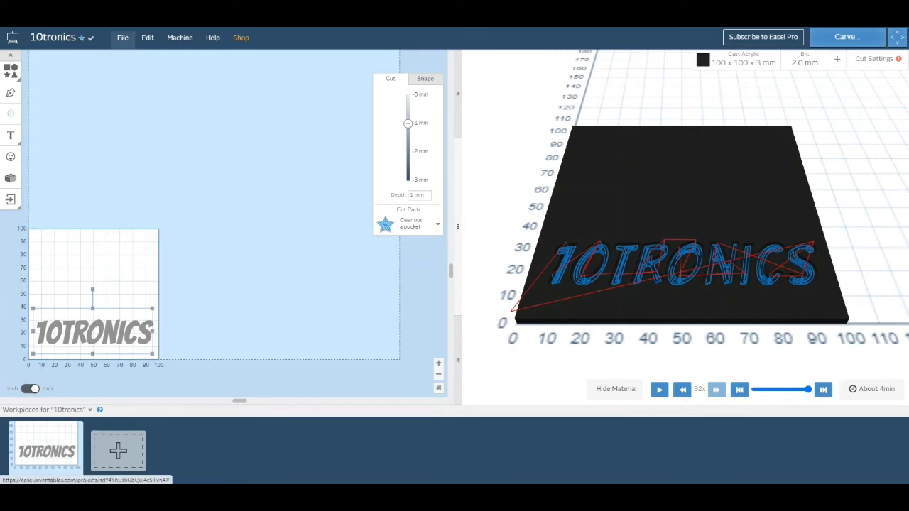
Step: View the project's publishing form and its sharing settings, closing each without publishing or sharing
{"action": "left_click", "coordinate": [122, 38]}
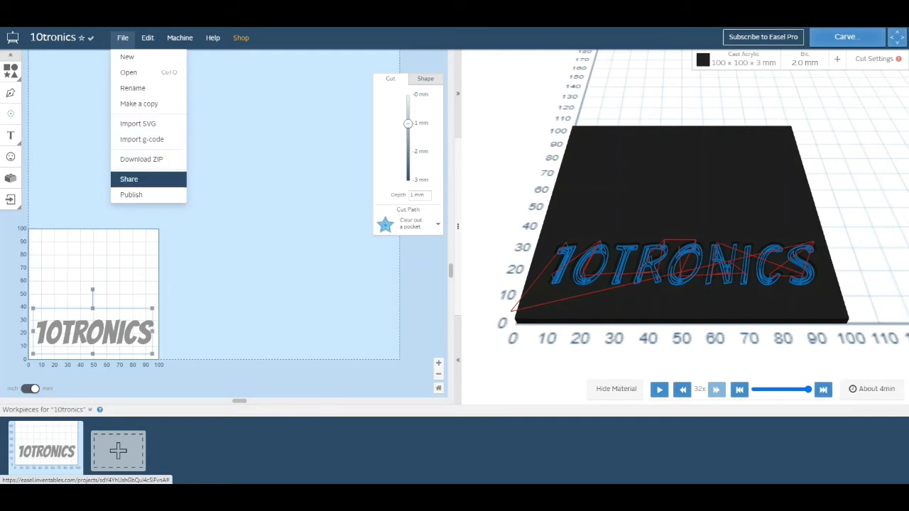
{"action": "left_click", "coordinate": [131, 195]}
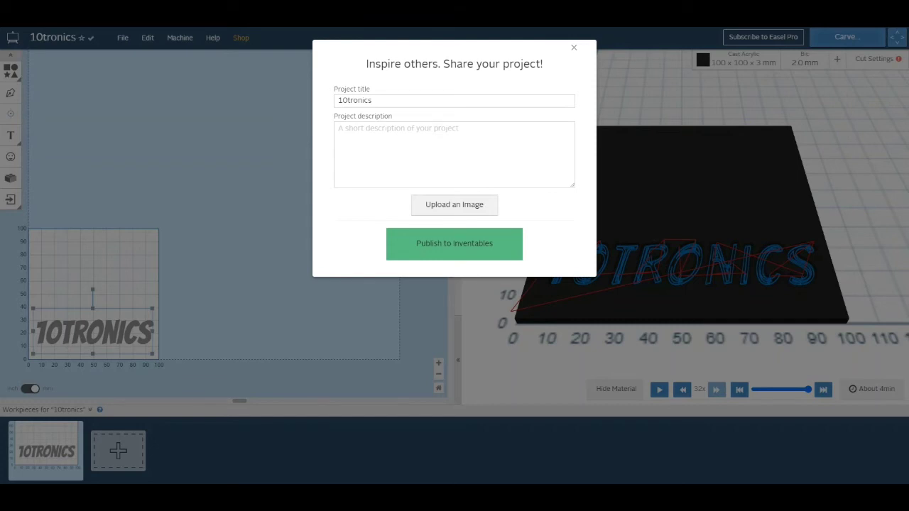
{"action": "left_click", "coordinate": [574, 47]}
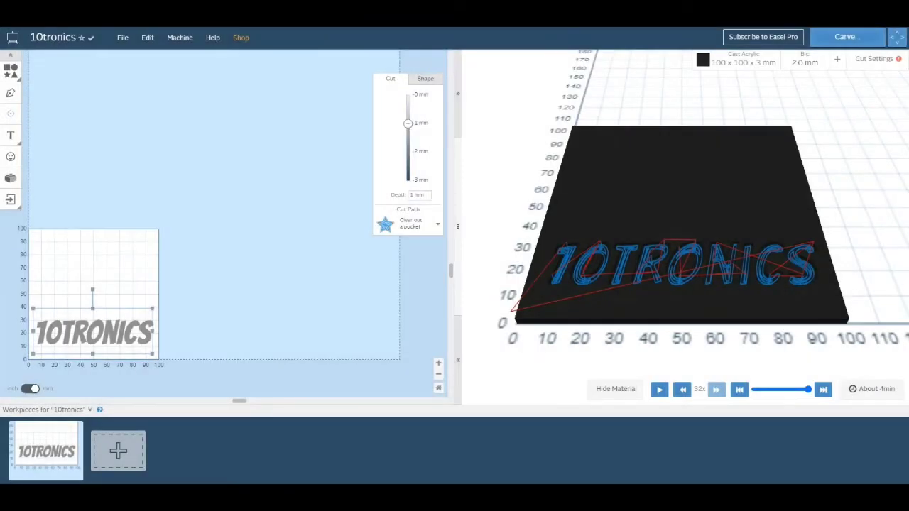
{"action": "left_click", "coordinate": [122, 37]}
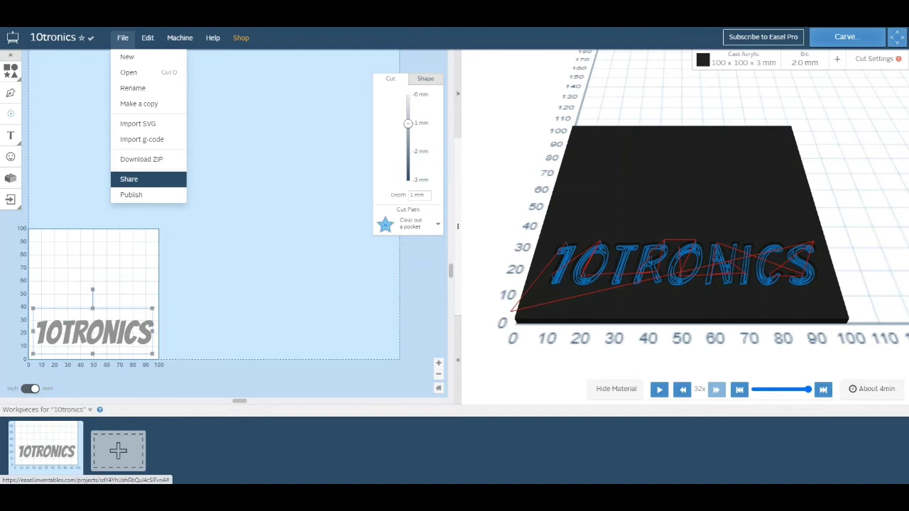
{"action": "left_click", "coordinate": [128, 179]}
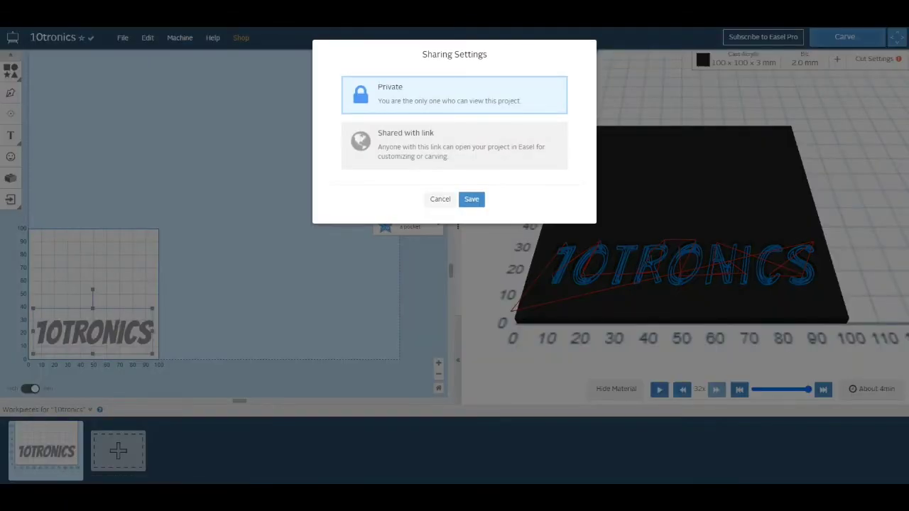
{"action": "left_click", "coordinate": [440, 199]}
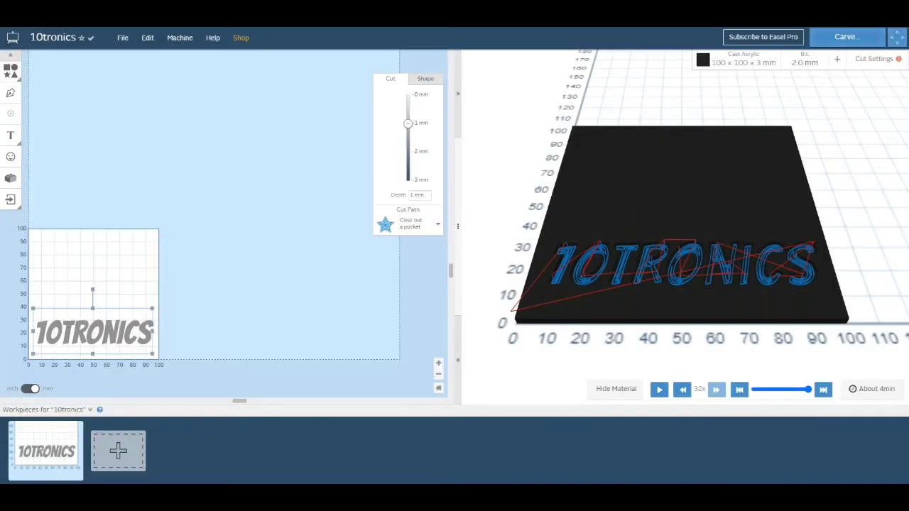
Step: Flip the 10TRONICS text horizontally so that it is mirrored for carving
{"action": "left_click", "coordinate": [147, 38]}
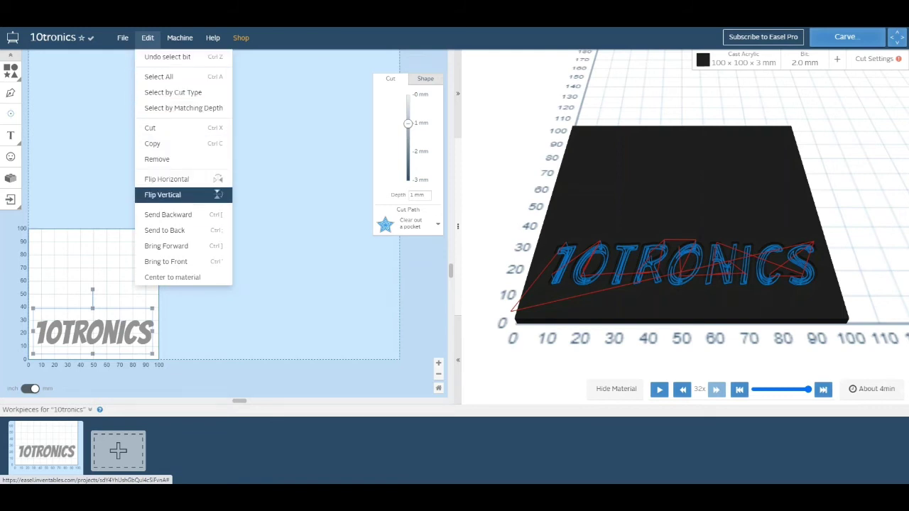
{"action": "left_click", "coordinate": [167, 179]}
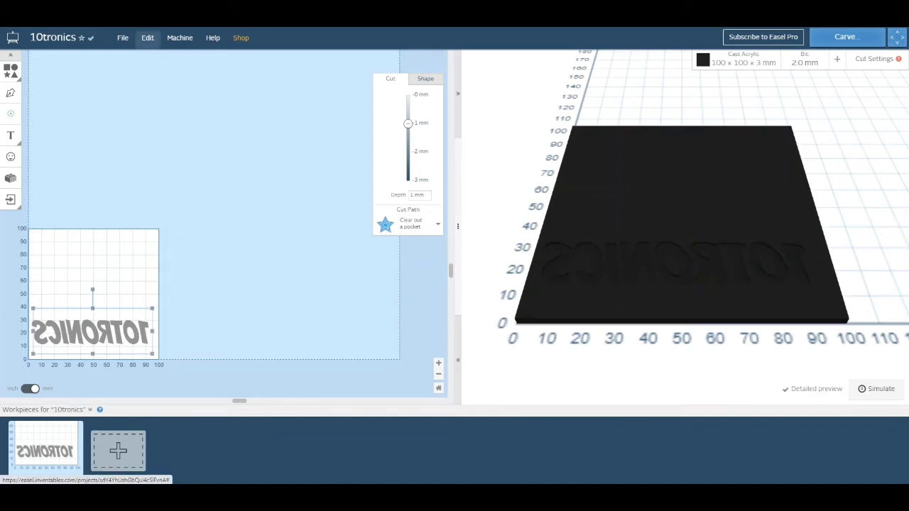
{"action": "left_click", "coordinate": [147, 38]}
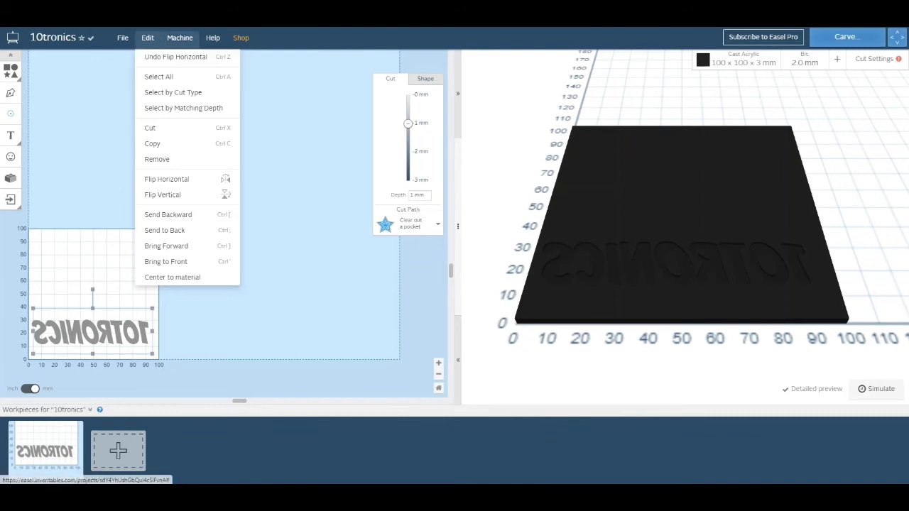
Step: Set the machine to Other (grbl) with the model Other, then leave the machine settings
{"action": "mouse_move", "coordinate": [180, 37]}
{"action": "left_click", "coordinate": [250, 76]}
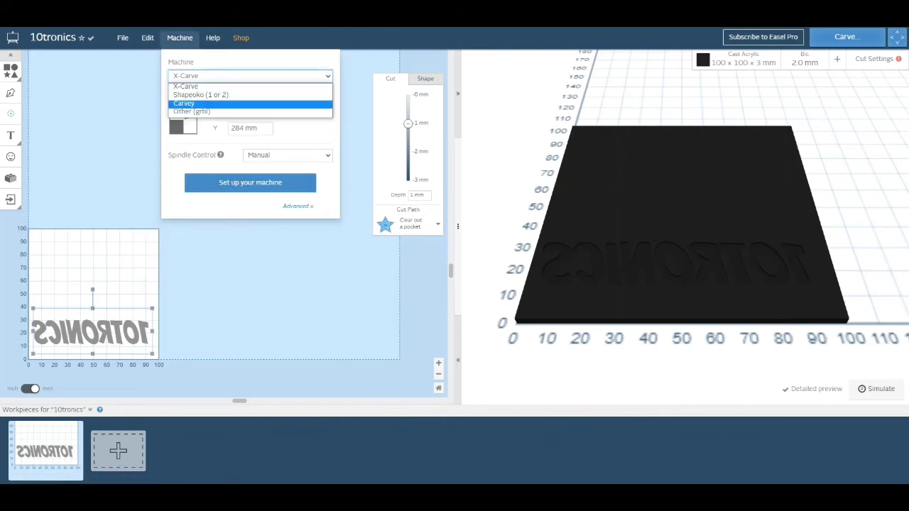
{"action": "left_click", "coordinate": [192, 112]}
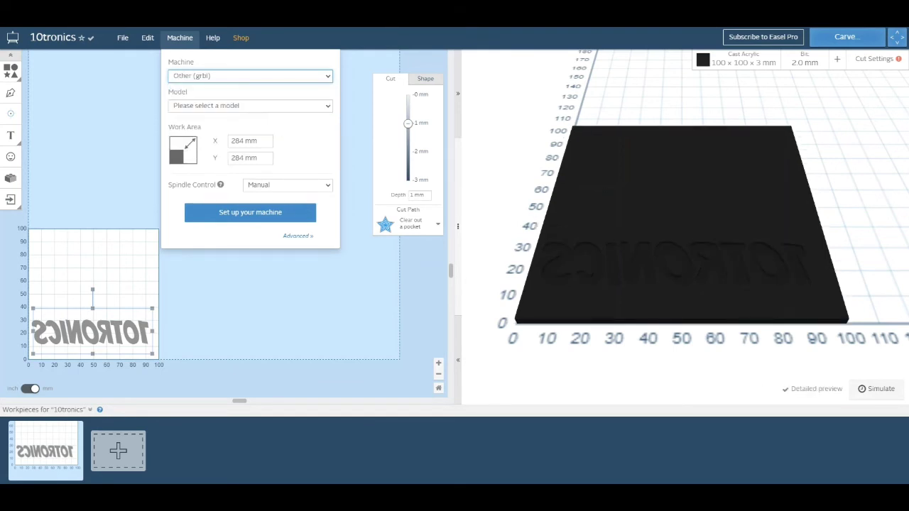
{"action": "left_click", "coordinate": [250, 106]}
{"action": "key", "text": "Down"}
{"action": "key", "text": "Down"}
{"action": "key", "text": "Down"}
{"action": "key", "text": "Down"}
{"action": "key", "text": "Down"}
{"action": "key", "text": "Down"}
{"action": "key", "text": "Down"}
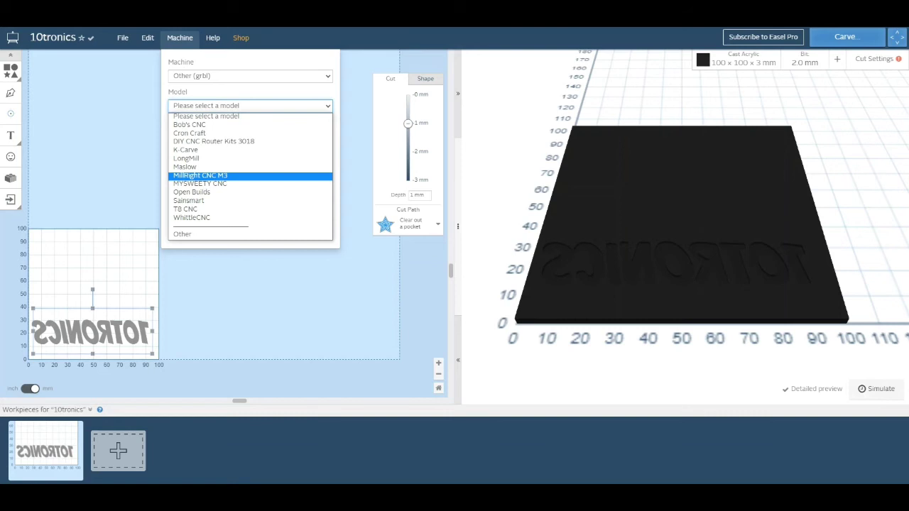
{"action": "key", "text": "Down"}
{"action": "key", "text": "Down"}
{"action": "key", "text": "Down"}
{"action": "key", "text": "Down"}
{"action": "key", "text": "Down"}
{"action": "key", "text": "Down"}
{"action": "key", "text": "Return"}
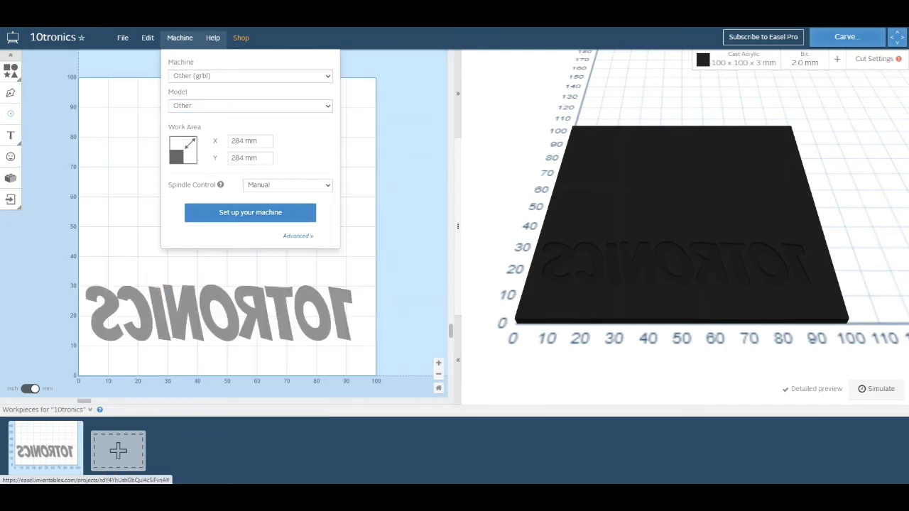
{"action": "left_click", "coordinate": [213, 38]}
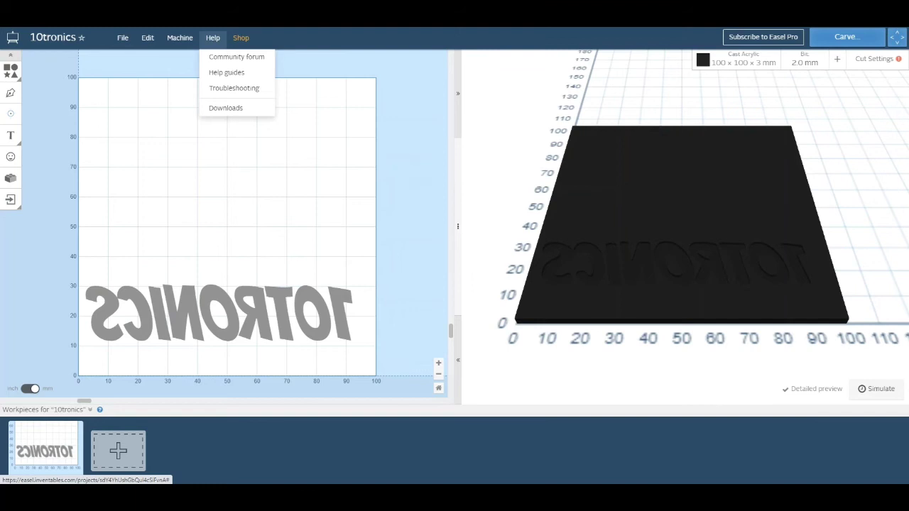
Step: Try the X-axis and Y-axis raster fill methods in the cut settings and return to the offset fill
{"action": "left_click", "coordinate": [875, 58]}
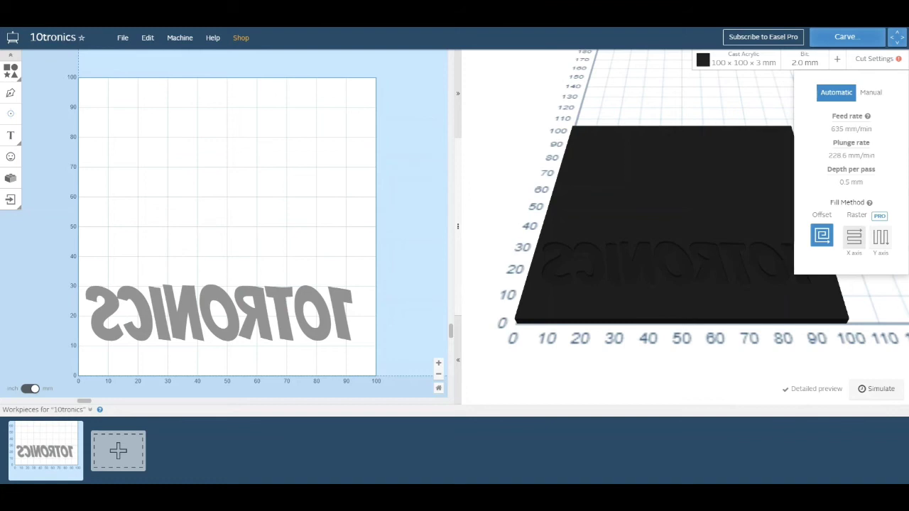
{"action": "left_click", "coordinate": [854, 237]}
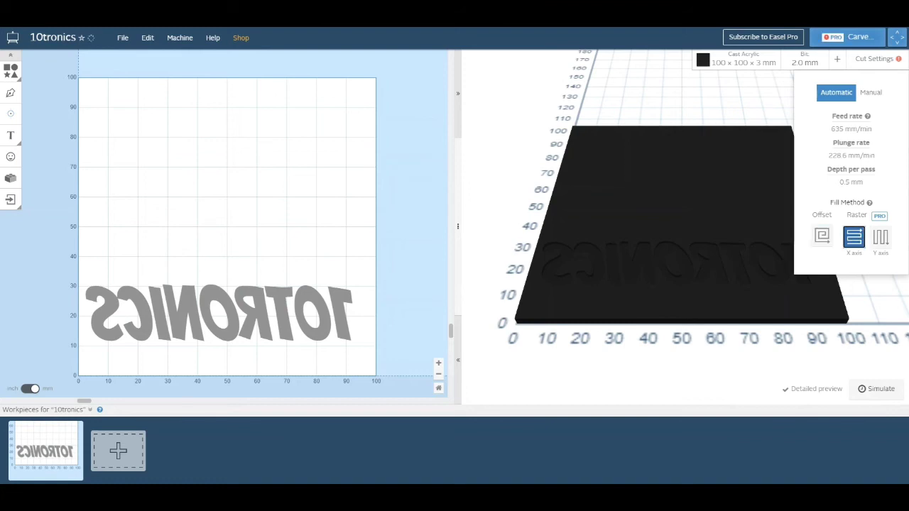
{"action": "left_click", "coordinate": [881, 237]}
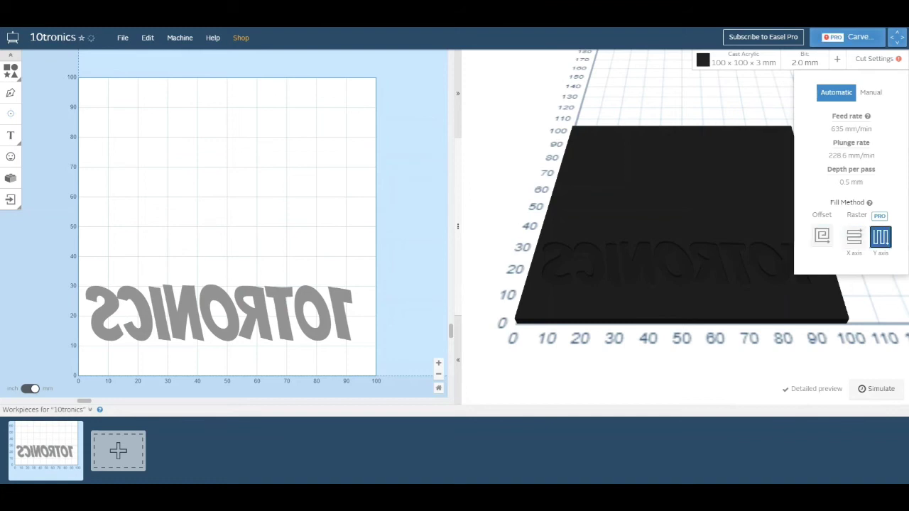
{"action": "left_click", "coordinate": [822, 236]}
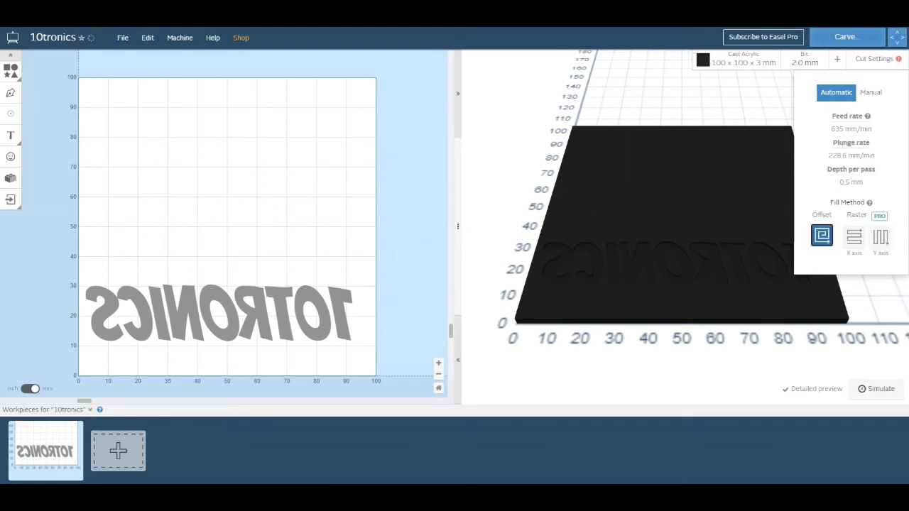
{"action": "left_click", "coordinate": [854, 238]}
{"action": "left_click", "coordinate": [822, 236]}
{"action": "left_click", "coordinate": [851, 183]}
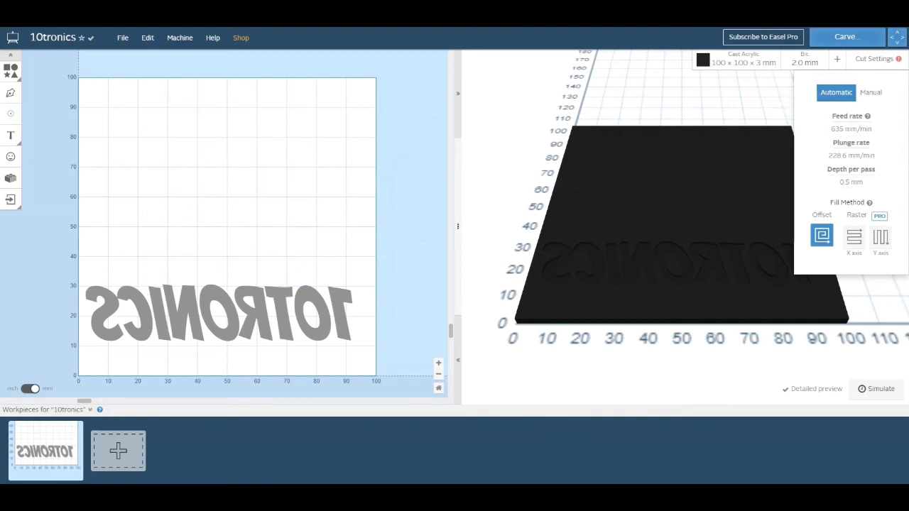
Step: Switch the cut settings to manual and set the feed rate to 100 mm/min
{"action": "left_click", "coordinate": [871, 93]}
{"action": "left_click", "coordinate": [845, 186]}
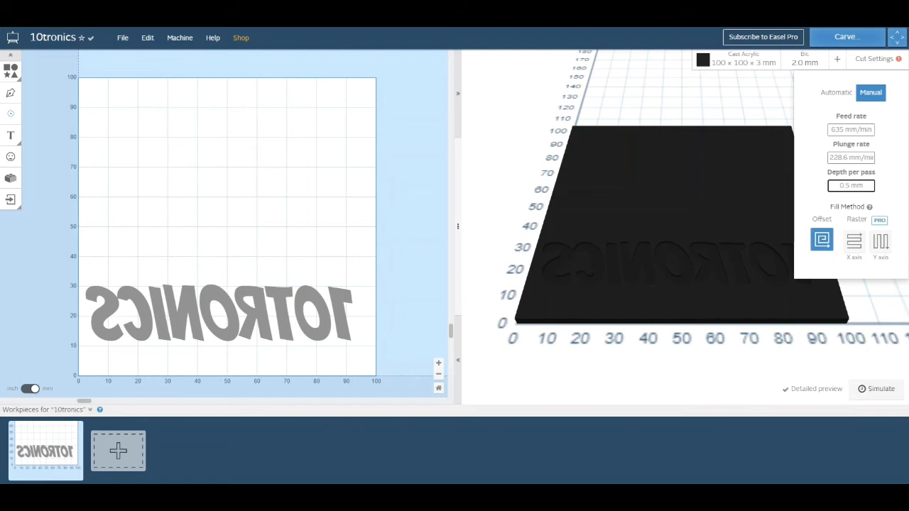
{"action": "double_click", "coordinate": [837, 130]}
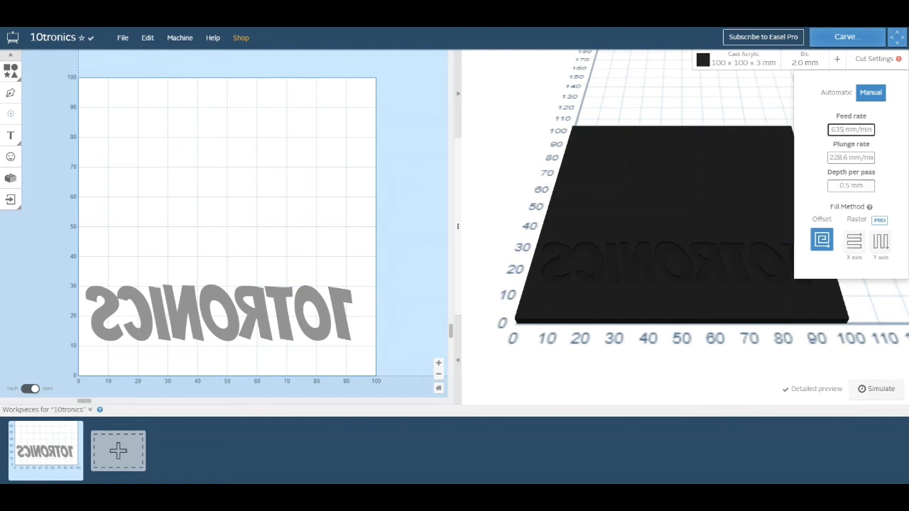
{"action": "type", "text": "100"}
Step: Set the plunge rate to 50 mm/min and close the cut settings
{"action": "left_click_drag", "start_coordinate": [846, 158], "coordinate": [787, 158]}
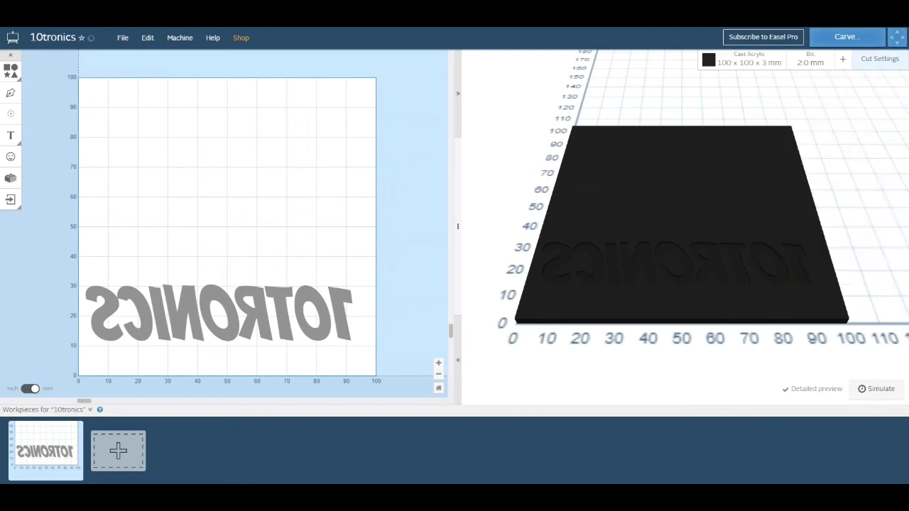
{"action": "left_click", "coordinate": [880, 60]}
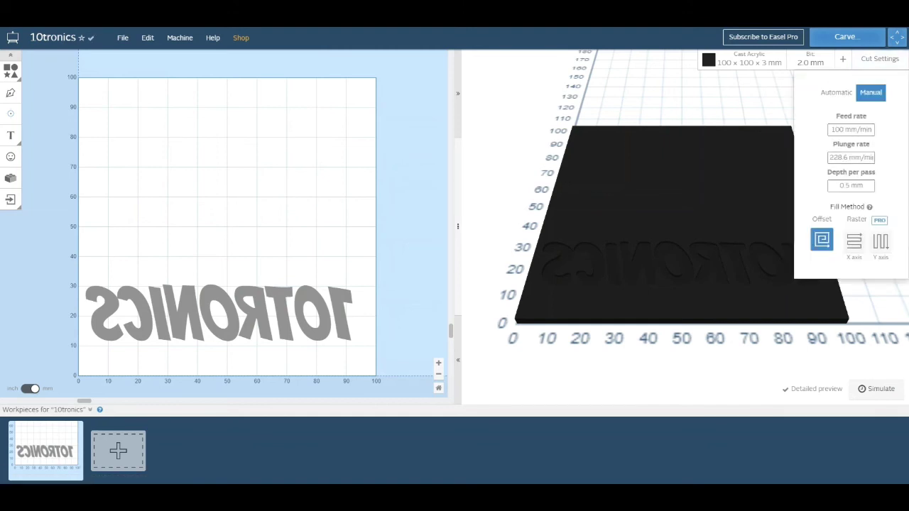
{"action": "left_click", "coordinate": [851, 158]}
{"action": "type", "text": "50"}
{"action": "key", "text": "Return"}
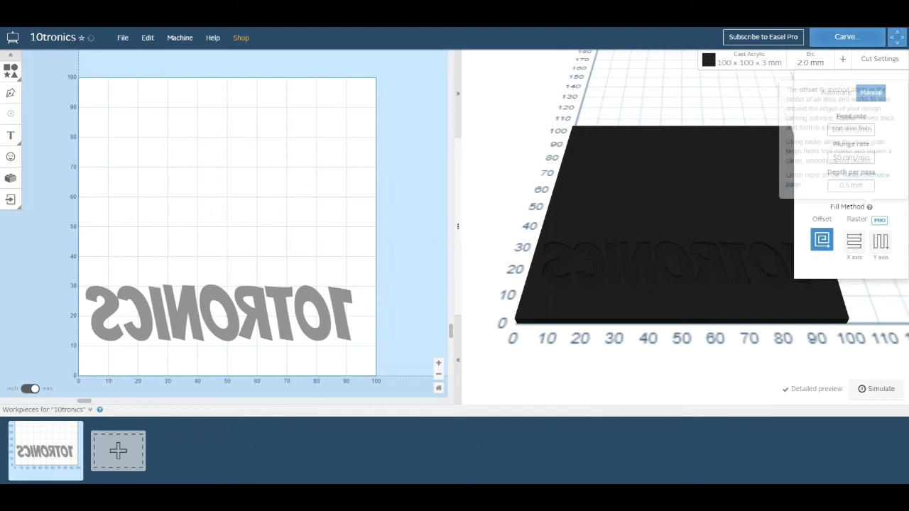
{"action": "mouse_move", "coordinate": [869, 208]}
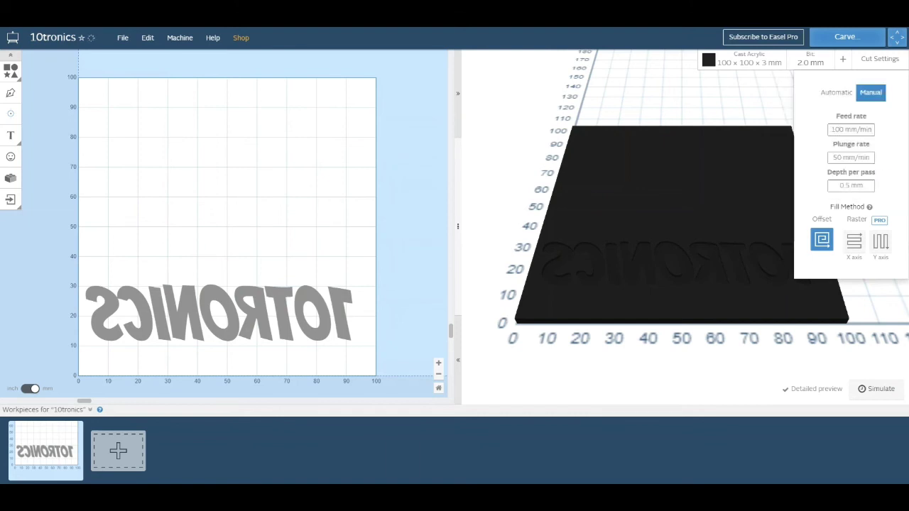
{"action": "left_click", "coordinate": [879, 60]}
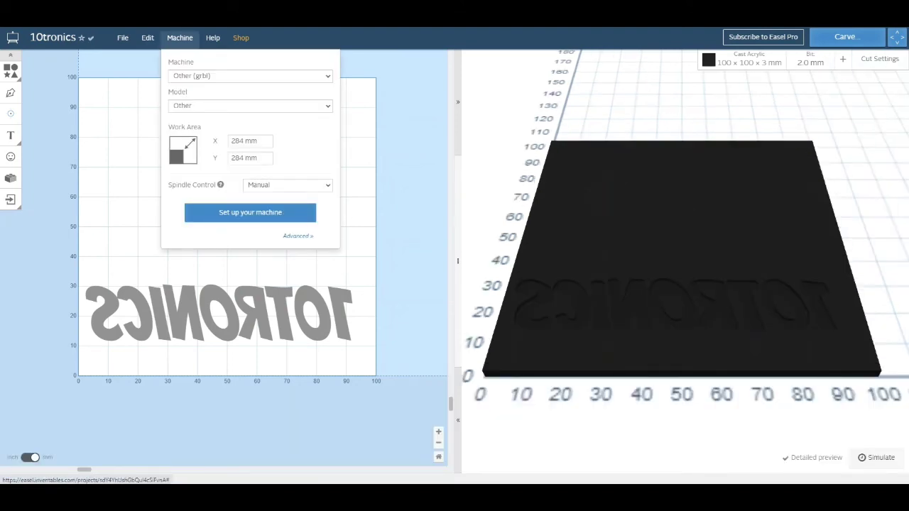
Step: Generate the g-code from the advanced machine settings and export it as 10tronics.nc
{"action": "left_click", "coordinate": [297, 236]}
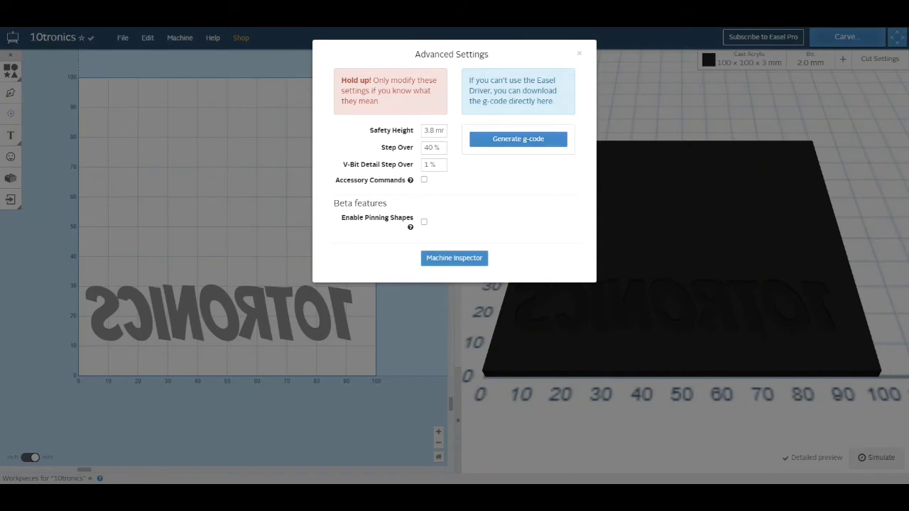
{"action": "mouse_move", "coordinate": [410, 181]}
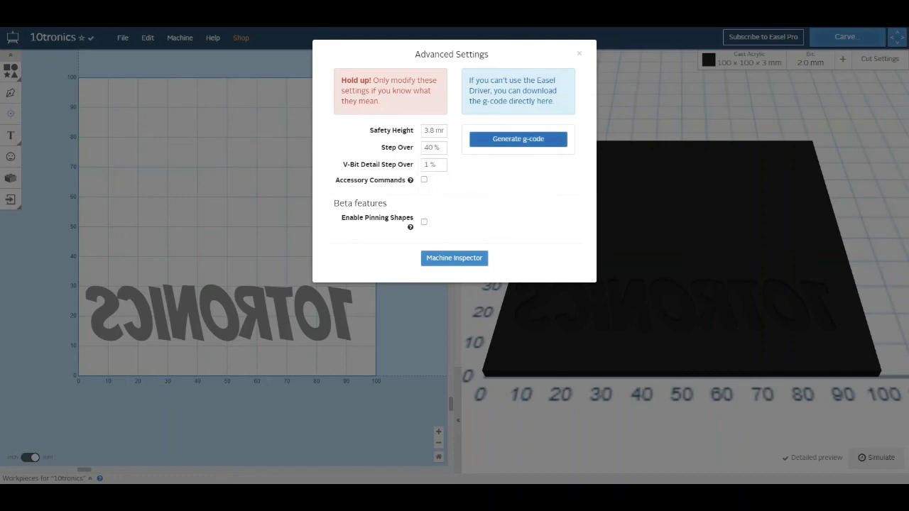
{"action": "left_click", "coordinate": [518, 139]}
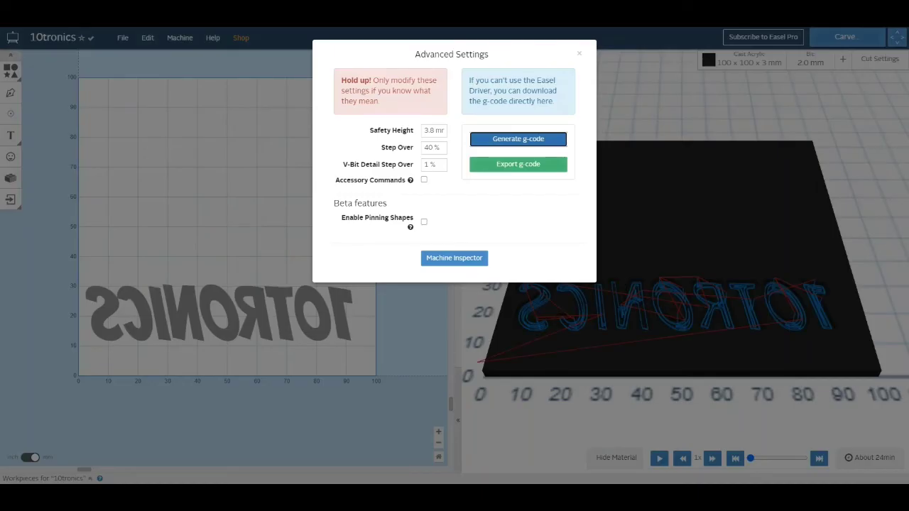
{"action": "left_click", "coordinate": [519, 164]}
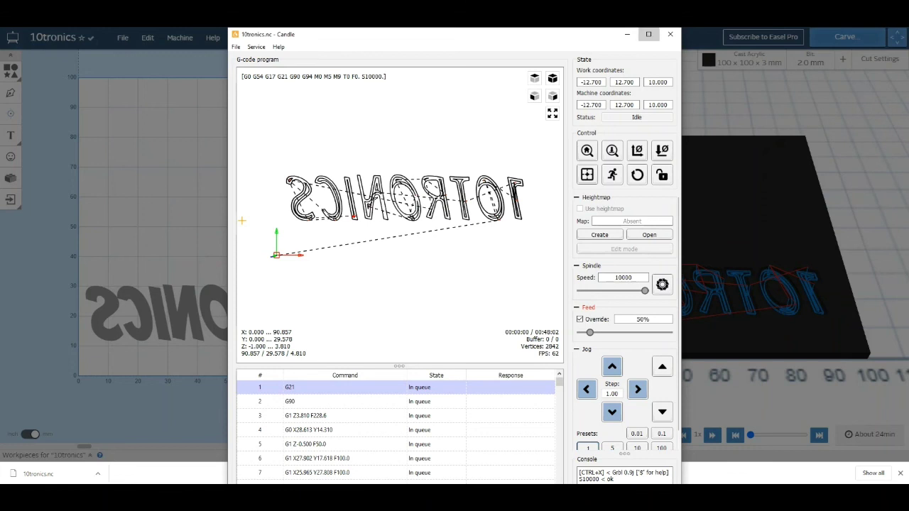
Step: In Candle, maximize the window, inspect the 10tronics.nc toolpath in 3D and turn off the feed override
{"action": "left_click", "coordinate": [649, 34]}
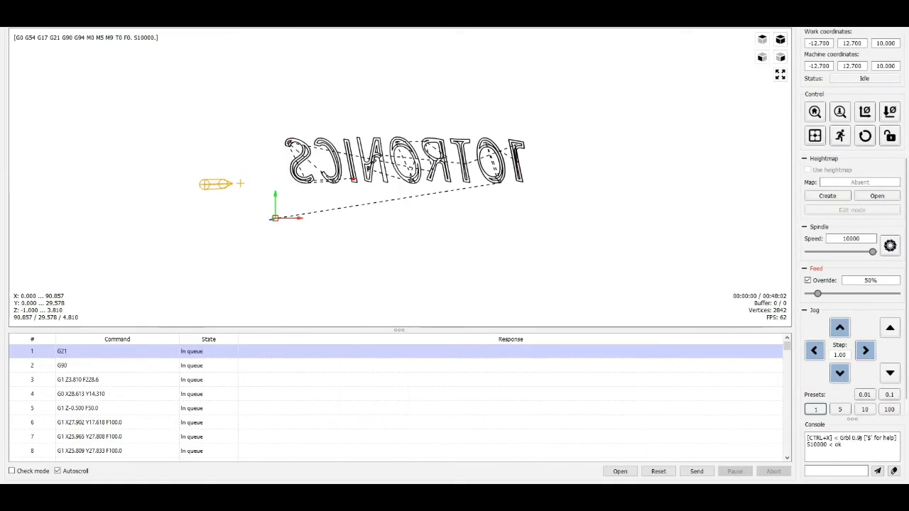
{"action": "left_click", "coordinate": [781, 40]}
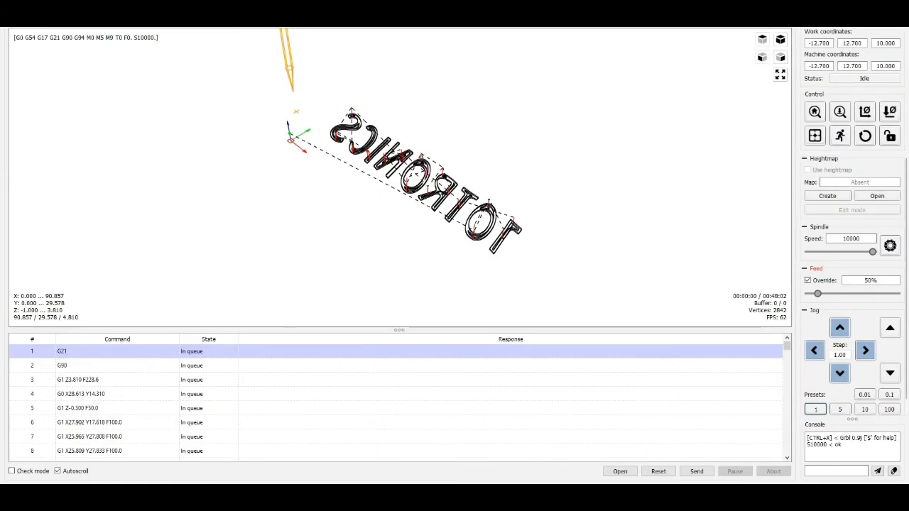
{"action": "left_click", "coordinate": [781, 74]}
{"action": "scroll", "coordinate": [400, 161], "scroll_direction": "down", "scroll_amount": 6}
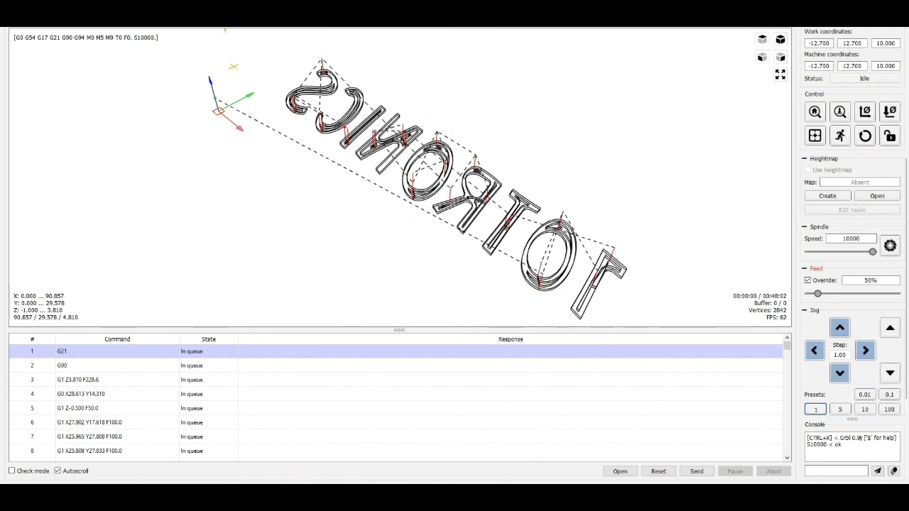
{"action": "left_click_drag", "start_coordinate": [401, 160], "coordinate": [441, 184]}
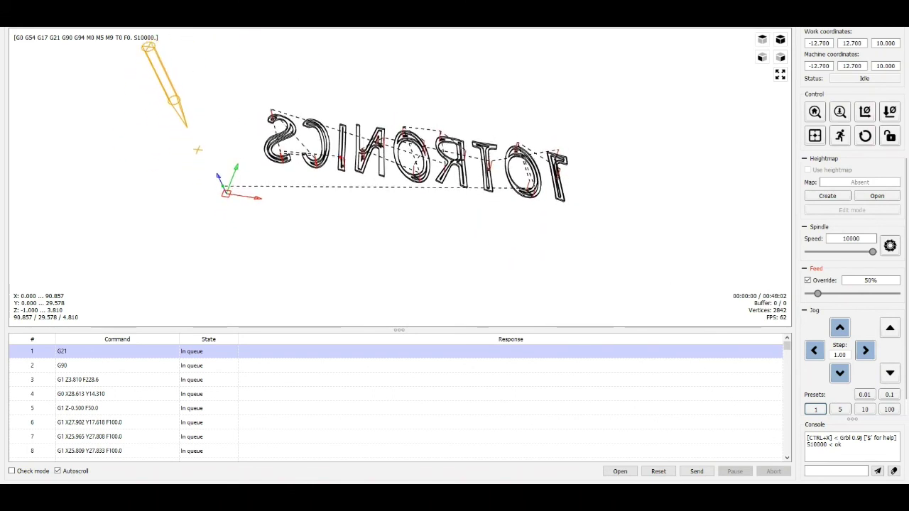
{"action": "left_click", "coordinate": [808, 281]}
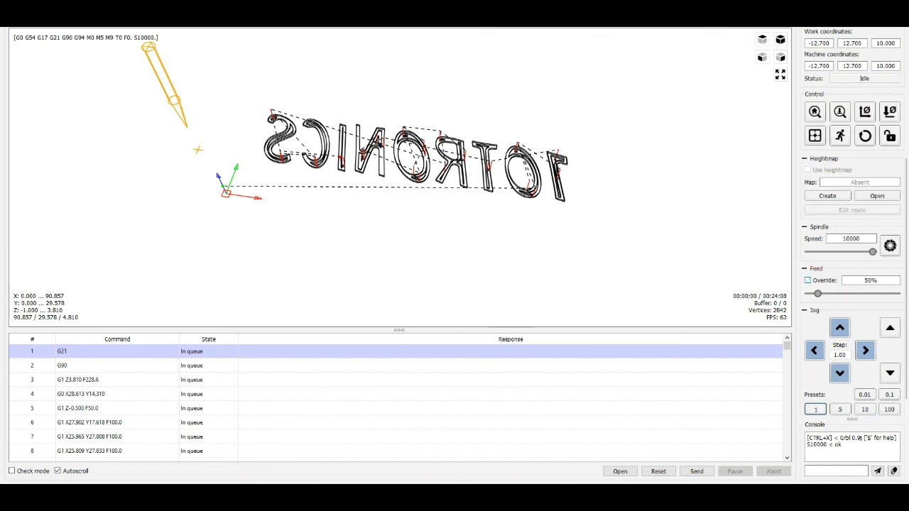